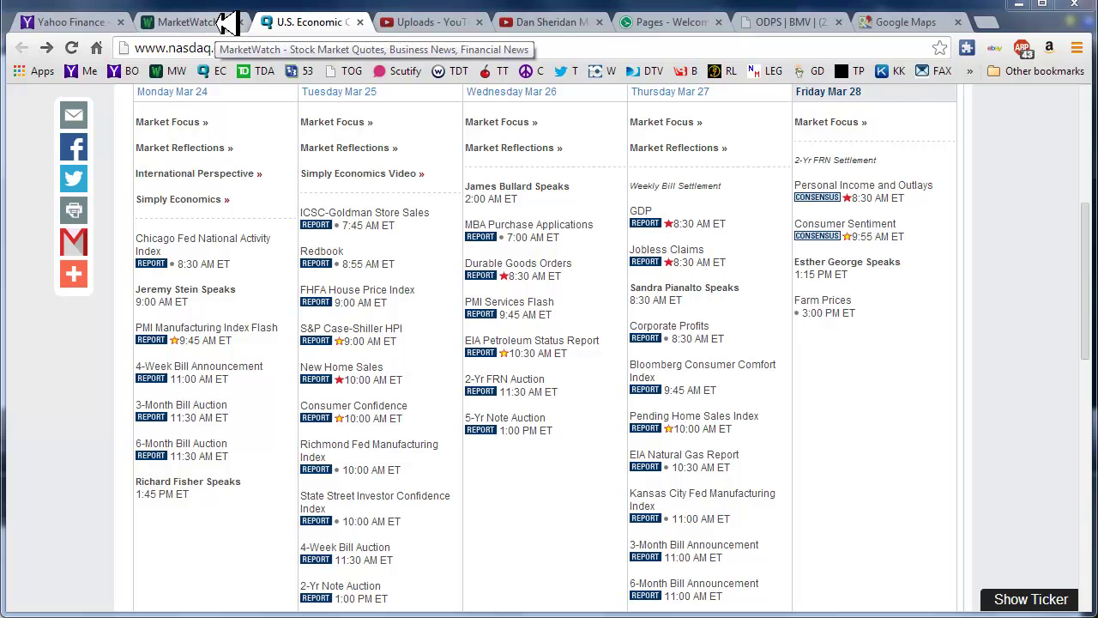
- On MarketWatch, review the Asian and European market indices and show the Stoxx 600 chart
left_click(226, 22)
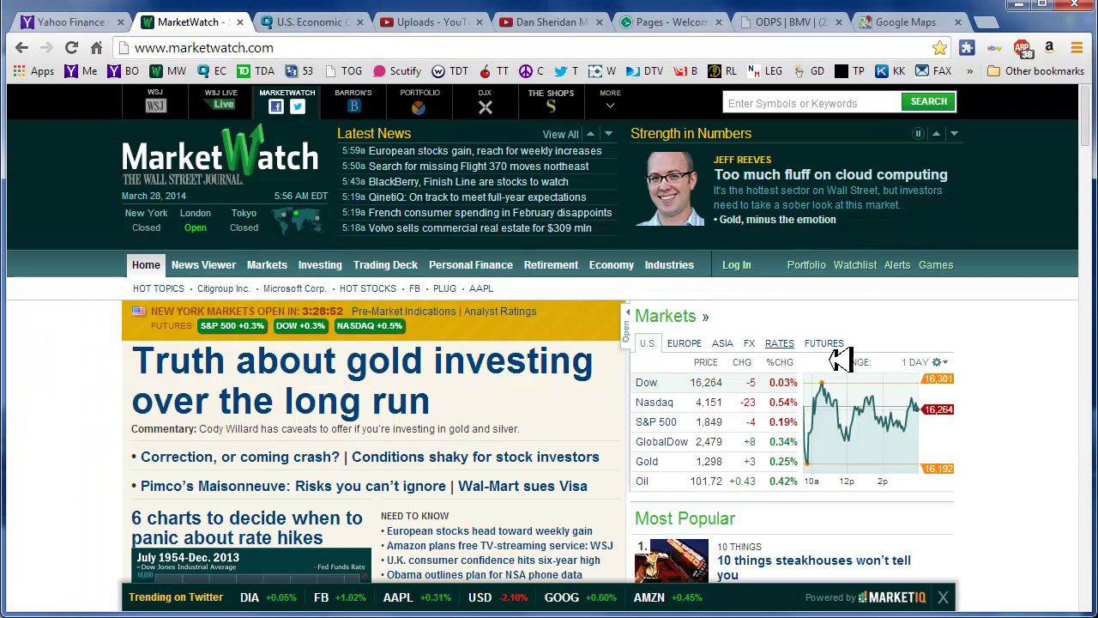
left_click(722, 343)
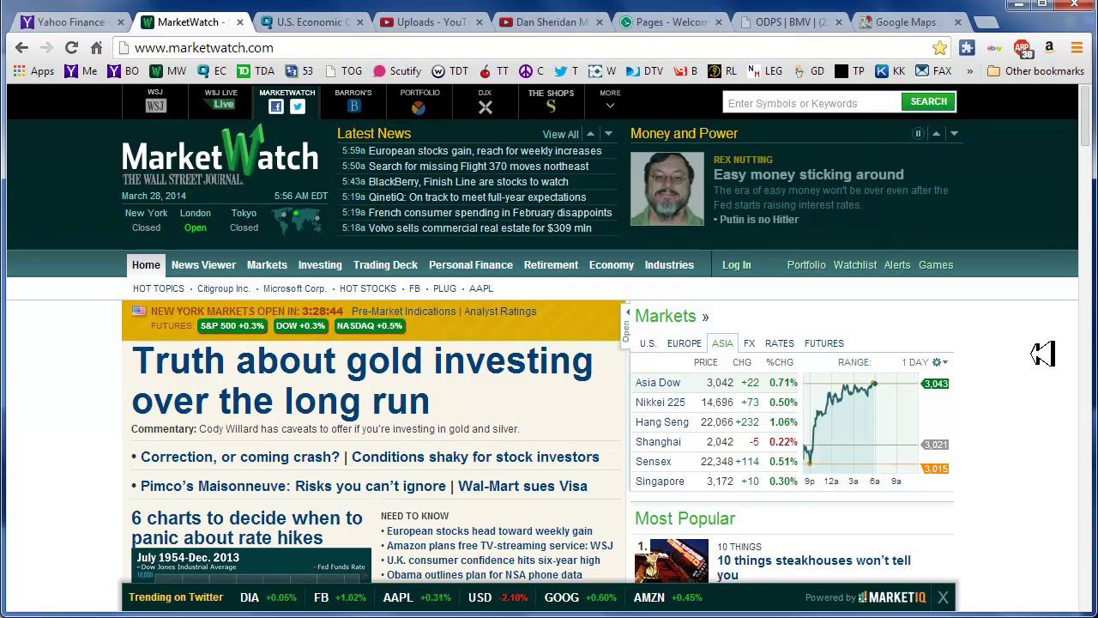
left_click(695, 343)
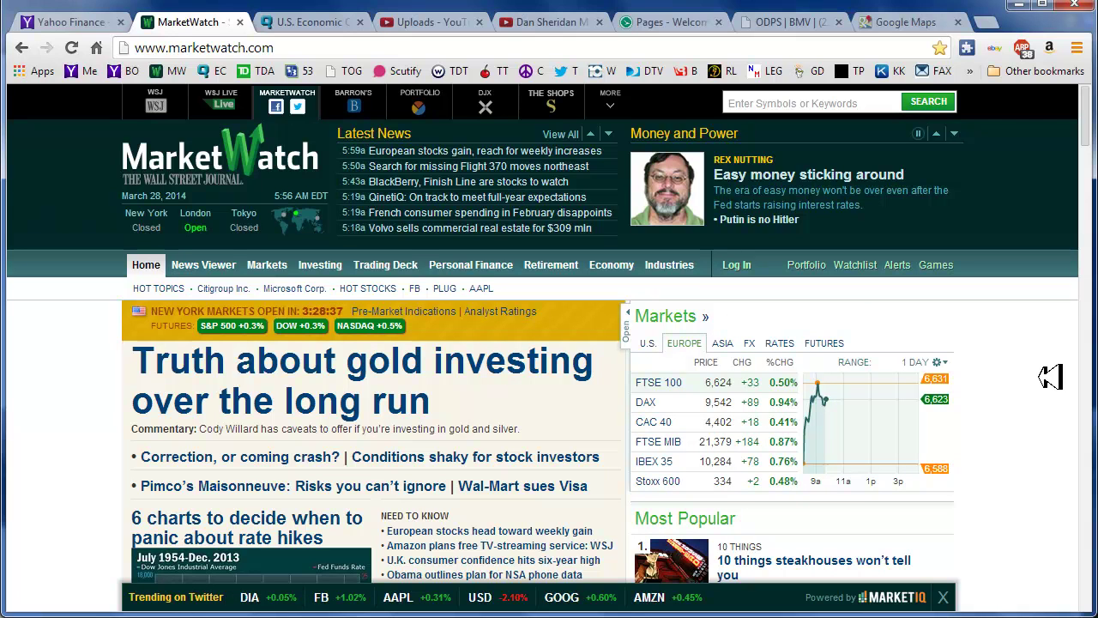
left_click(937, 361)
left_click(657, 480)
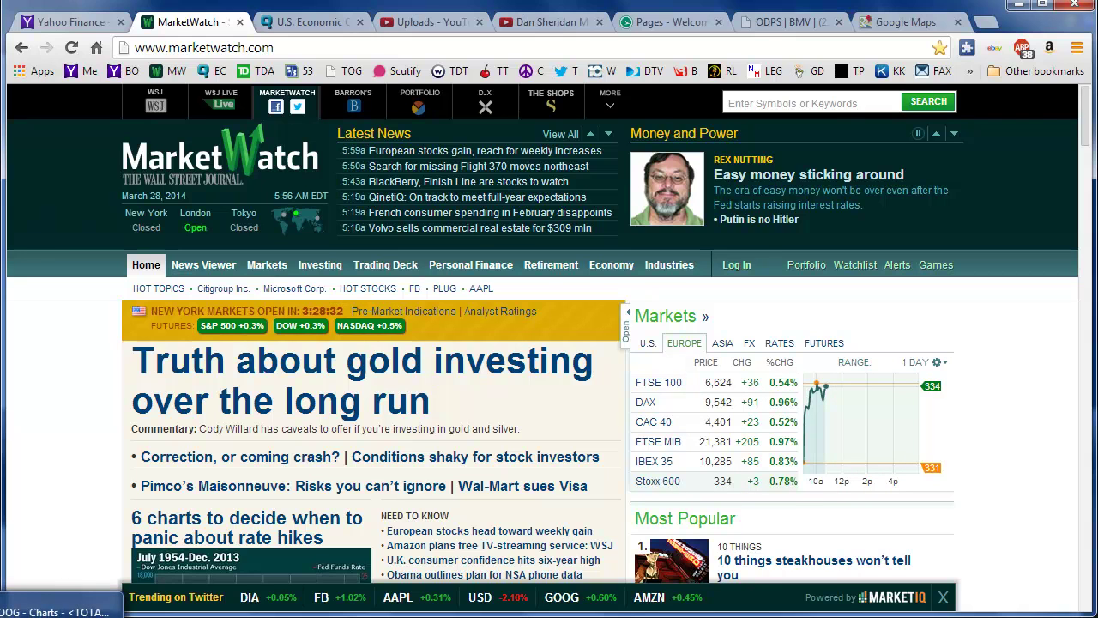
- Switch to thinkorswim and review the /CL crude oil futures chart from the Indices.tos watchlist
key("alt+Tab")
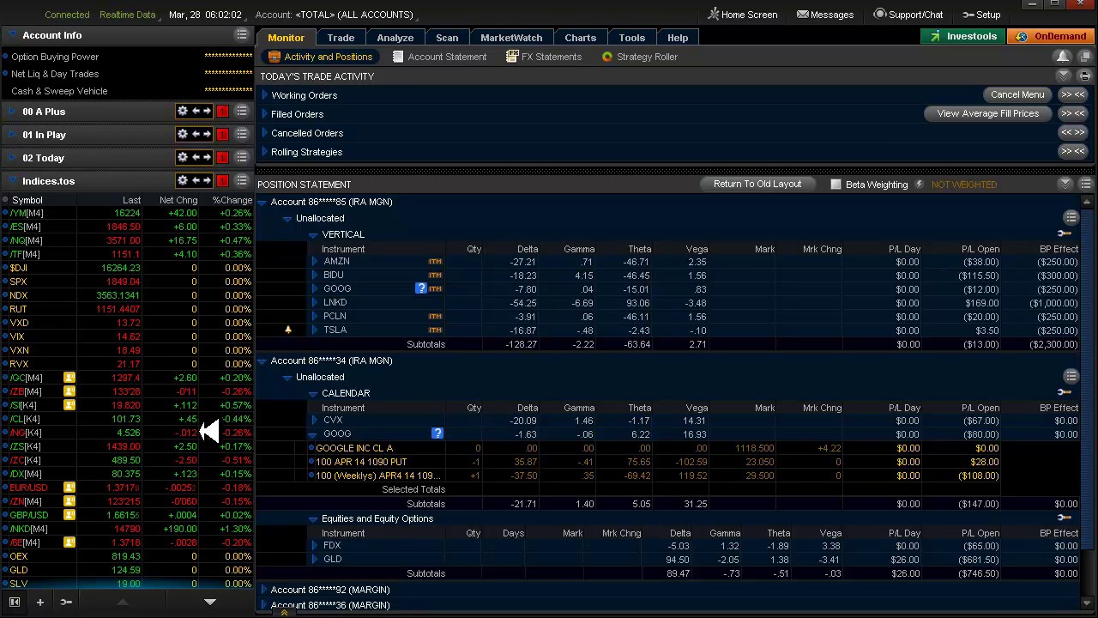
left_click(18, 418)
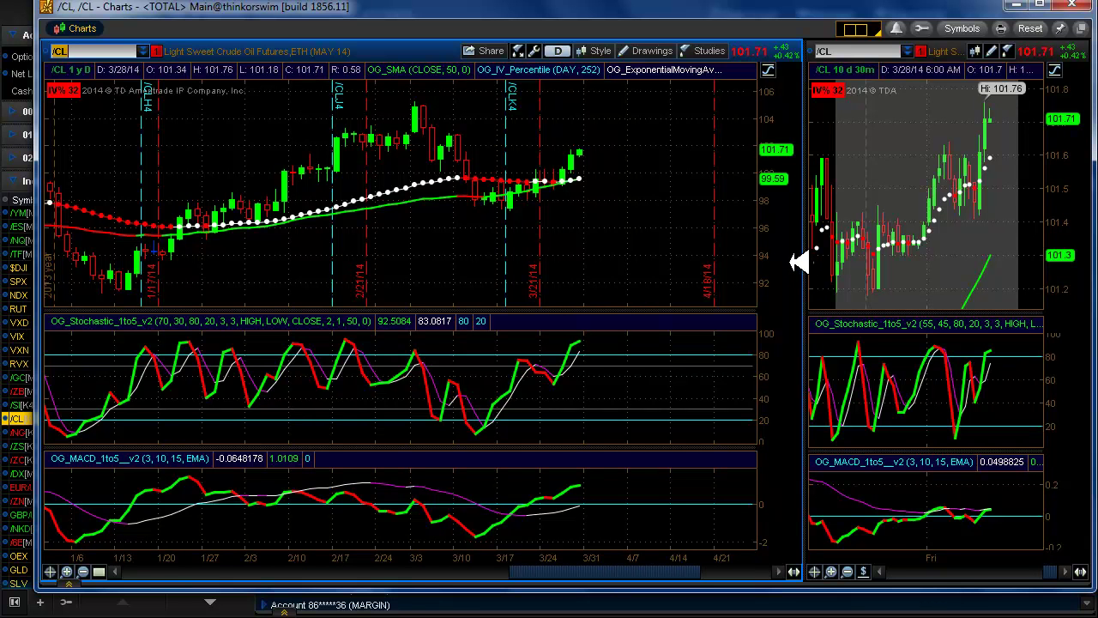
key("alt+Tab")
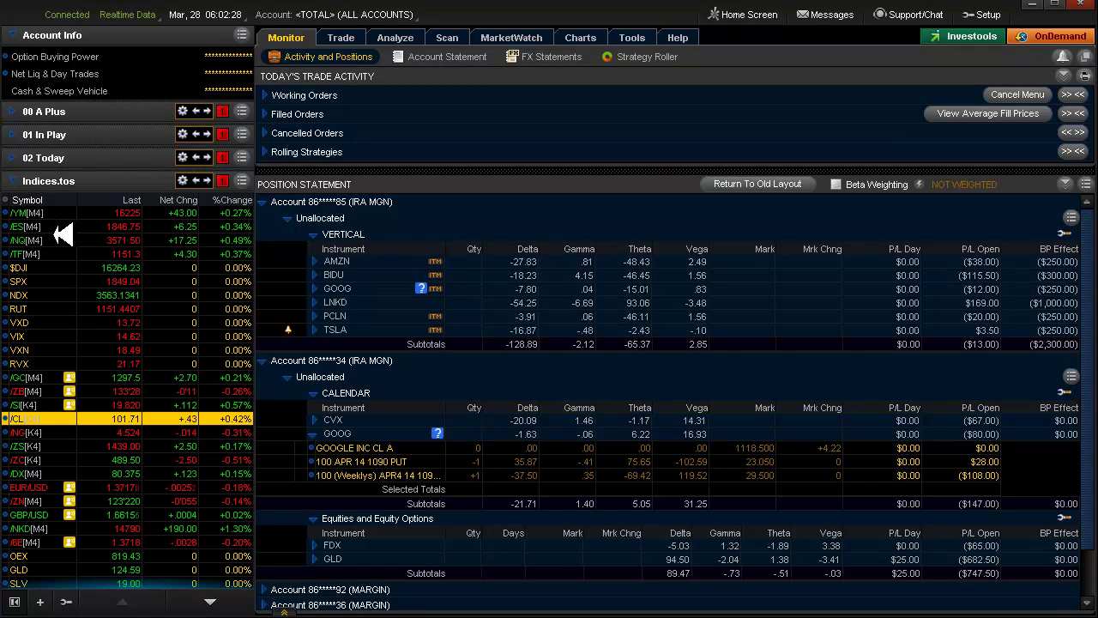
- Expand the 00 A Plus watchlist and collapse the GOOG calendar position in the position statement
left_click(22, 110)
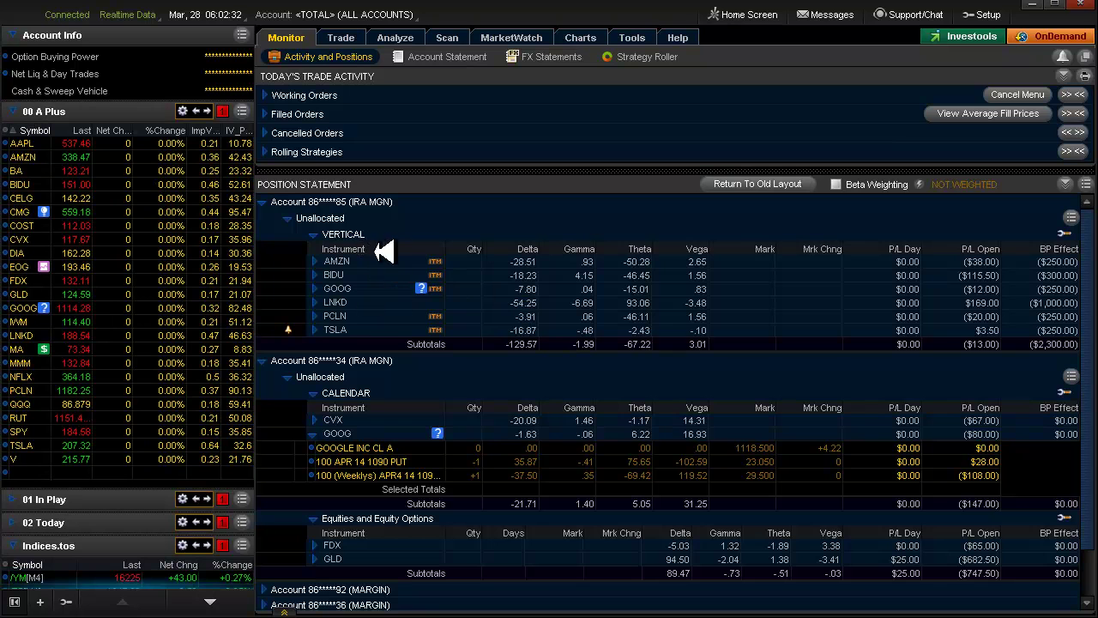
left_click(313, 433)
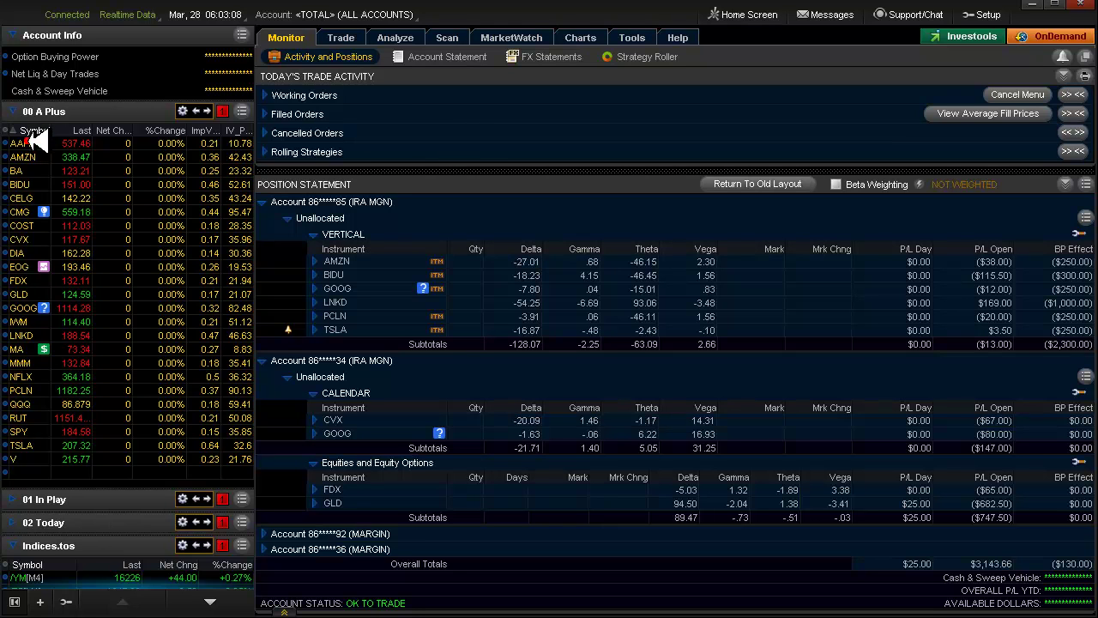
- Review the AAPL and AMZN charts from the 00 A Plus watchlist, including the marked price level on AMZN's 30-minute chart
left_click(33, 144)
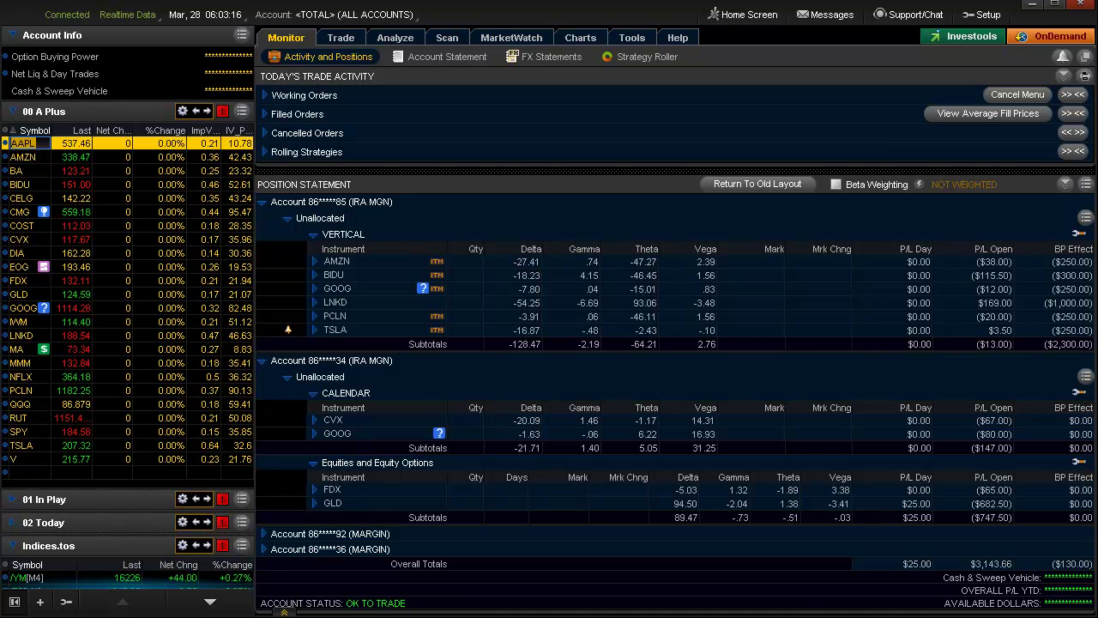
key("alt+Tab")
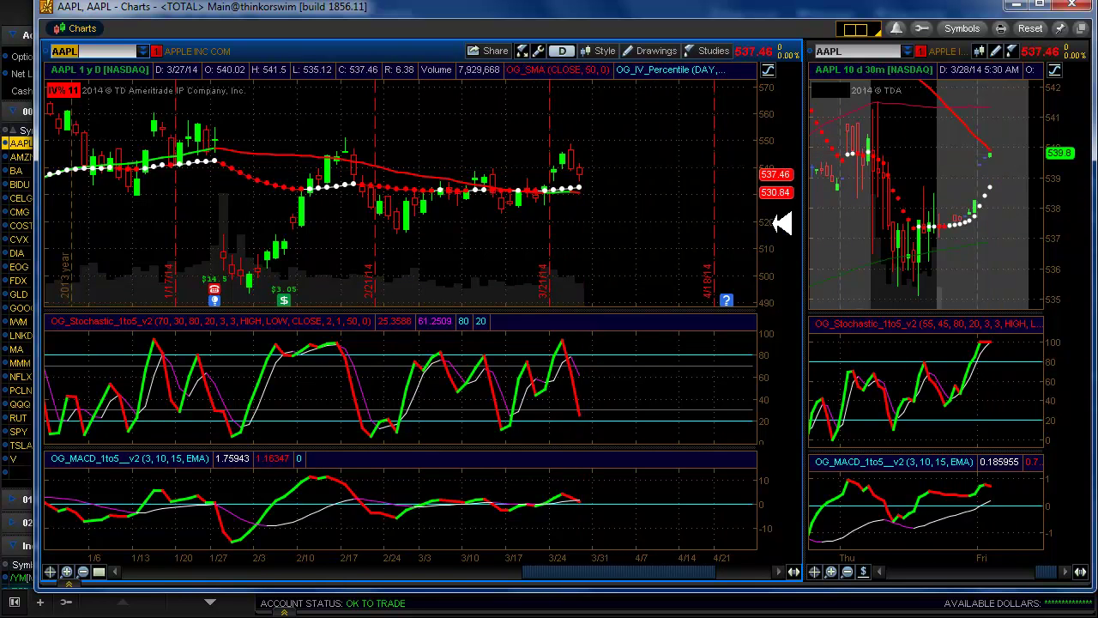
key("alt+Tab")
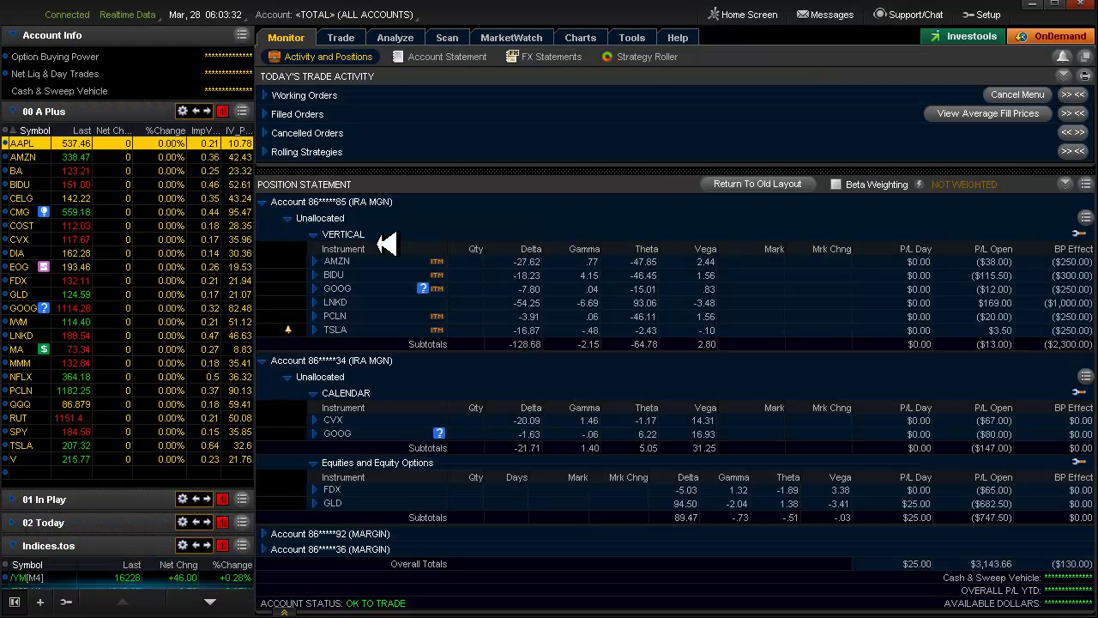
left_click(41, 154)
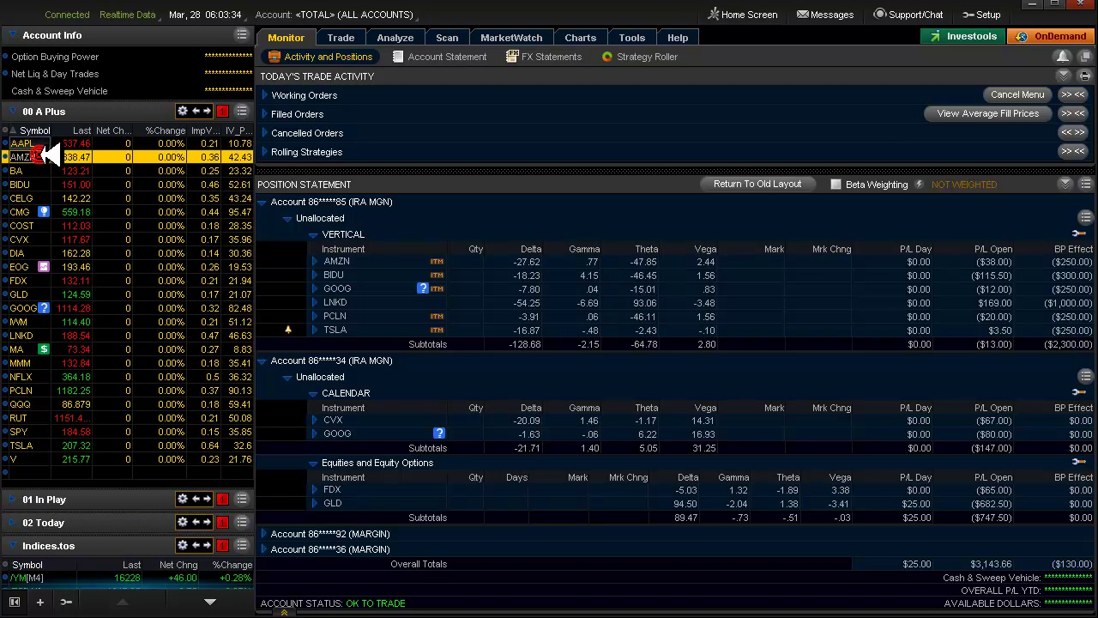
key("alt+Tab")
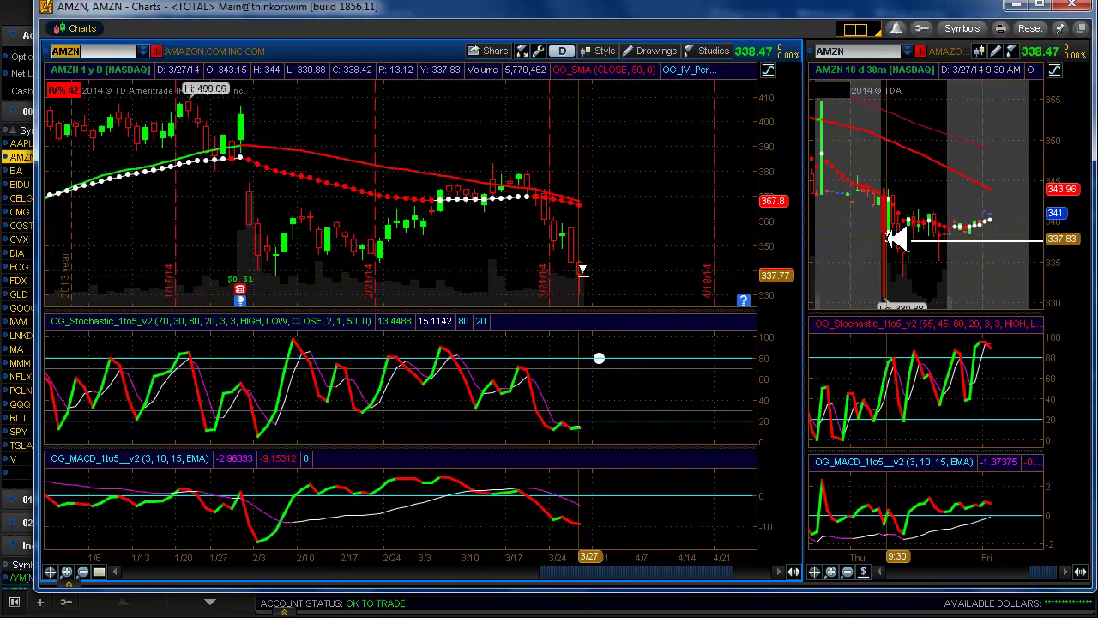
mouse_move(894, 233)
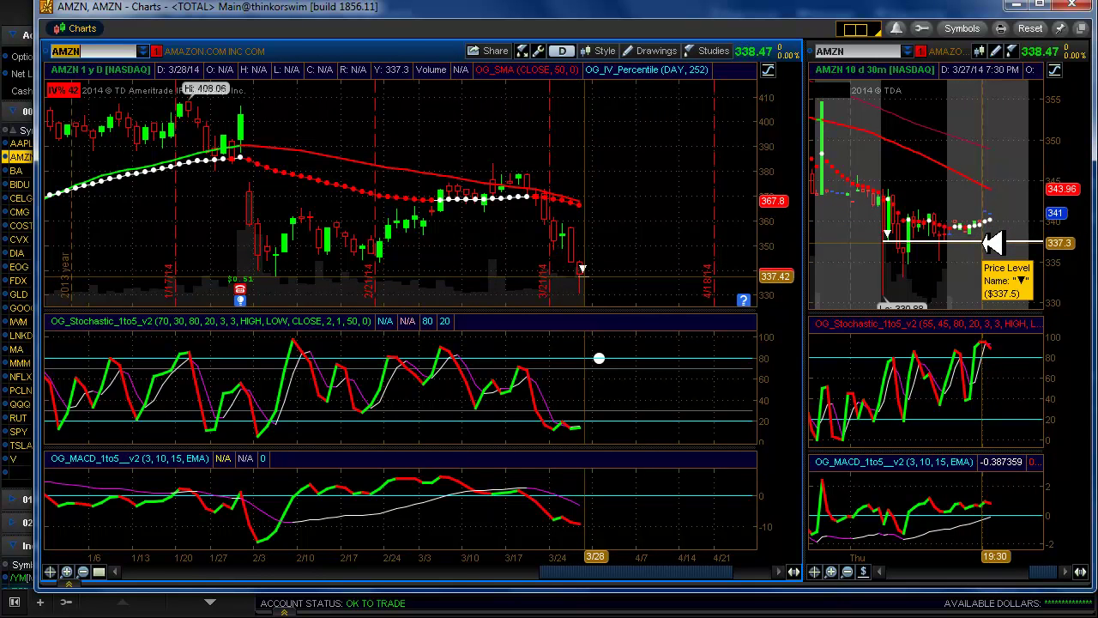
key("alt+Tab")
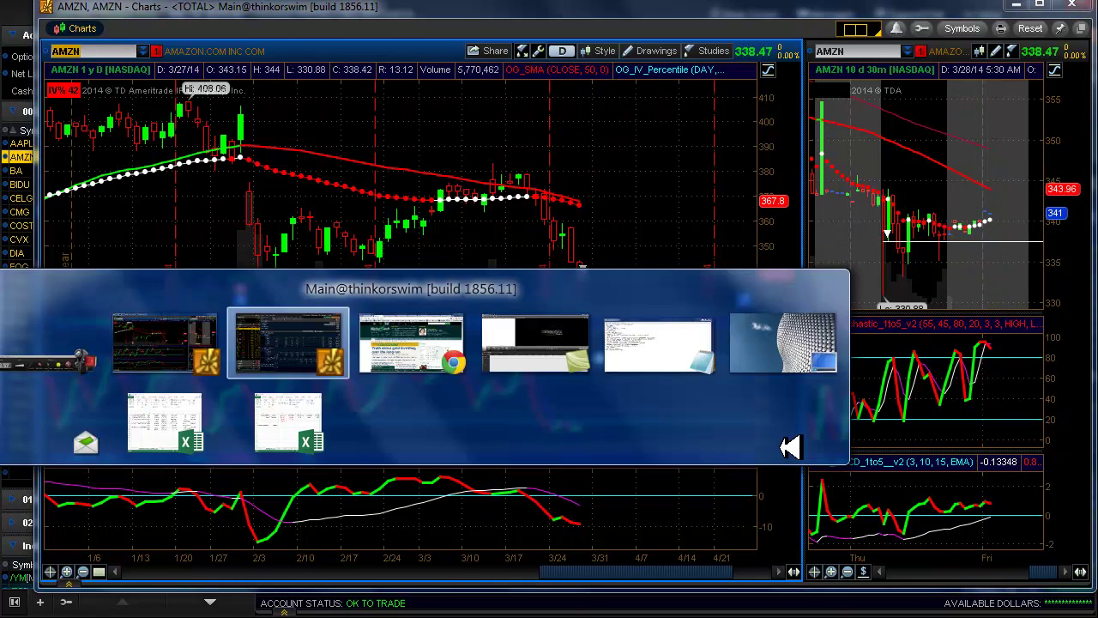
- Review the daily and 30-minute charts of BA and BIDU from the 00 A Plus watchlist
left_click(40, 171)
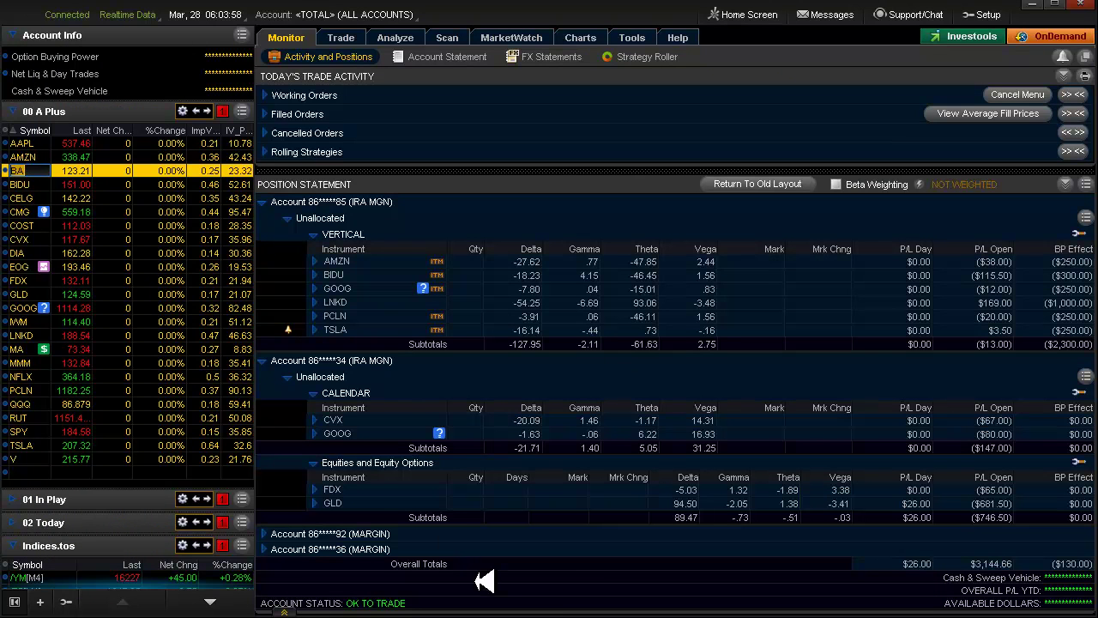
key("alt+Tab")
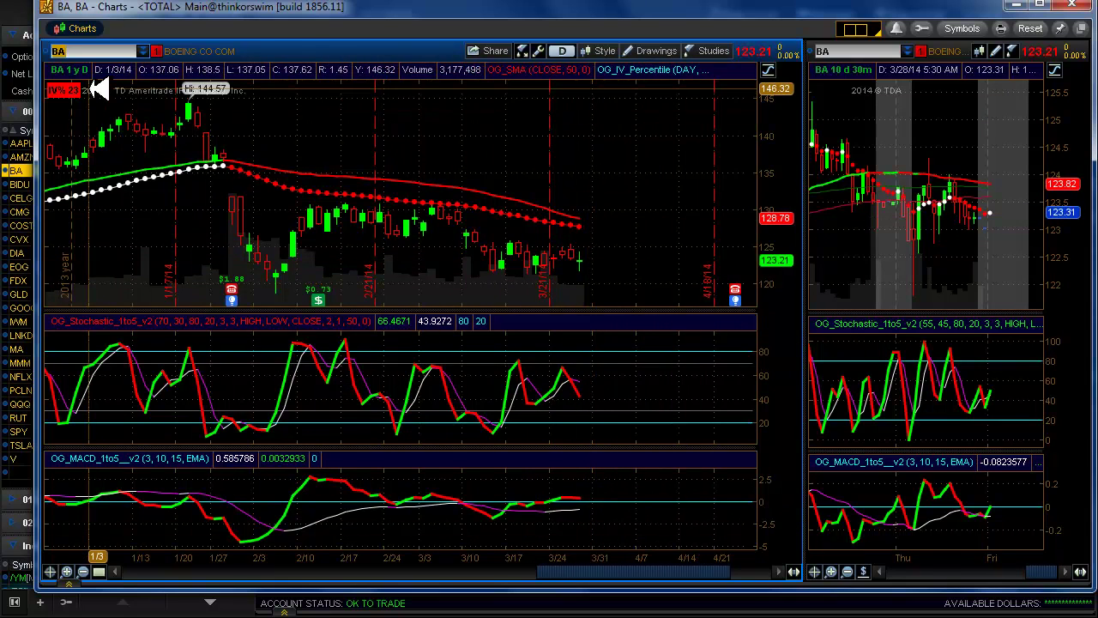
key("alt+Tab")
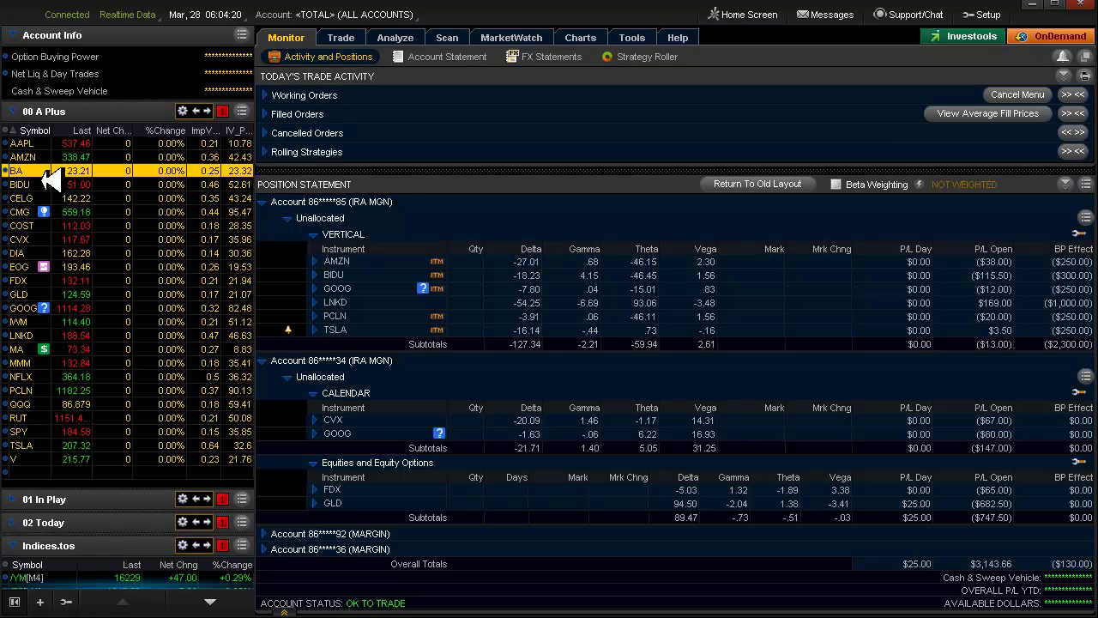
left_click(40, 184)
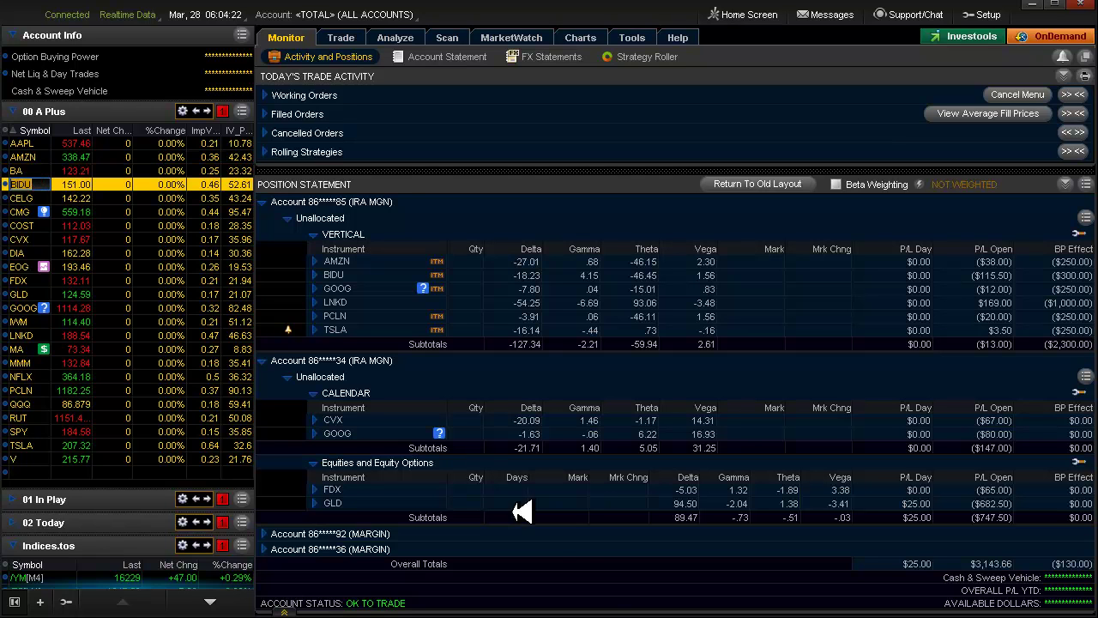
key("alt+Tab")
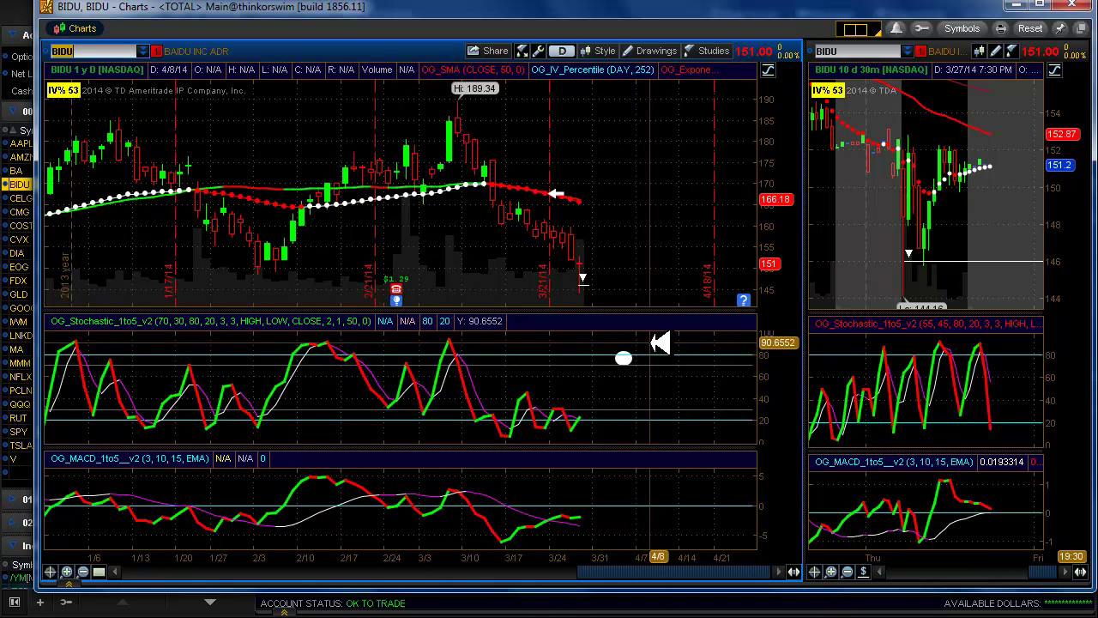
key("alt+Tab")
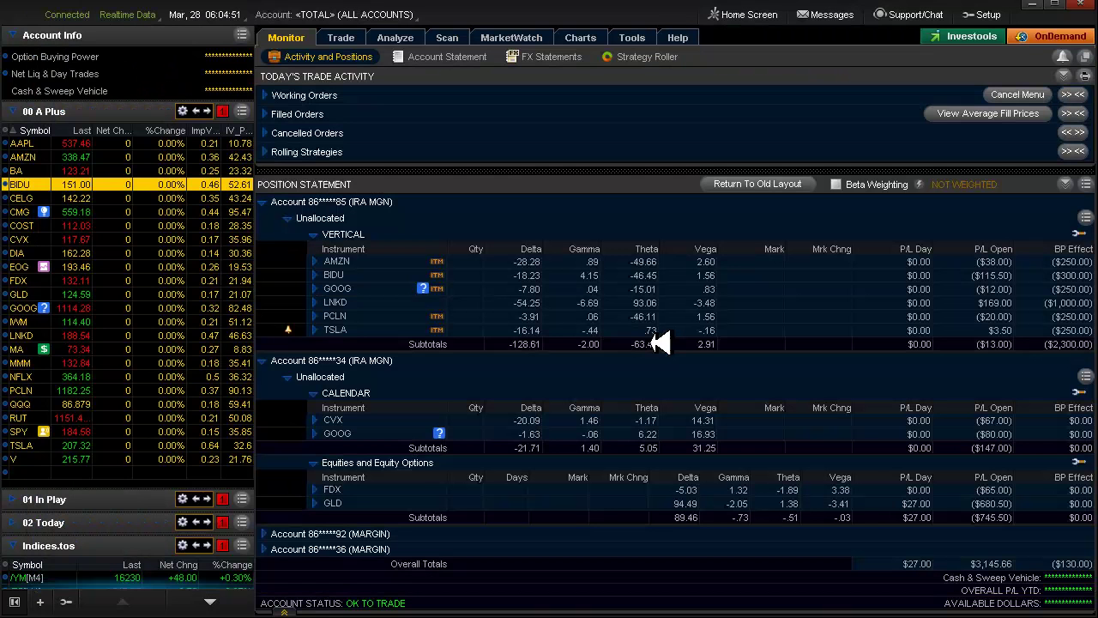
- Load CELG in the charts and delete the white ellipse drawing near the upper level of its daily stochastic study
left_click(32, 197)
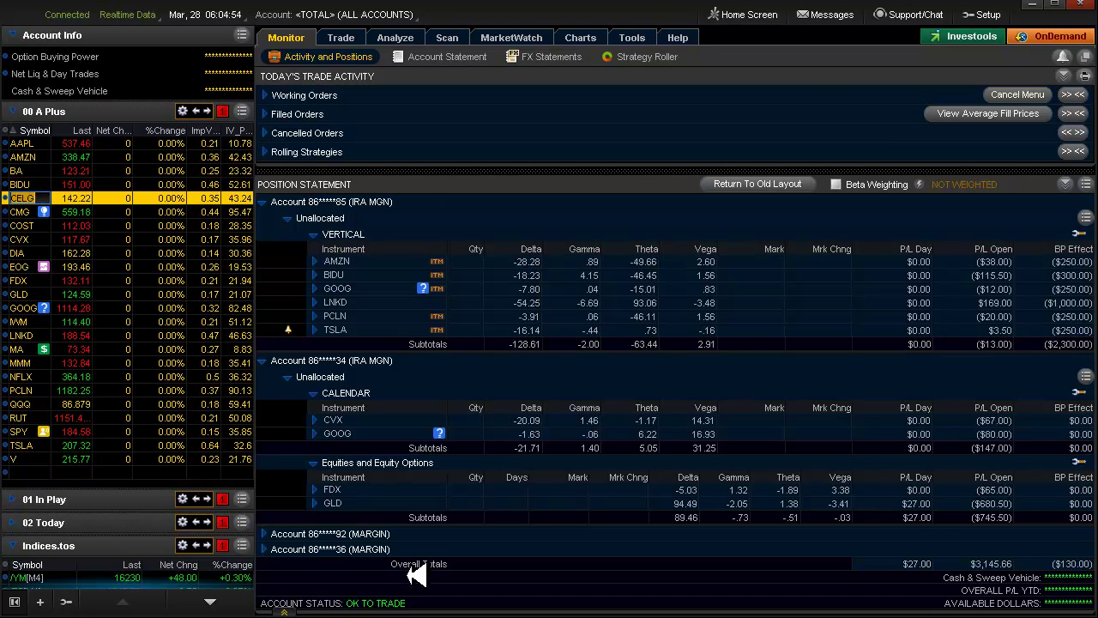
key("alt+Tab")
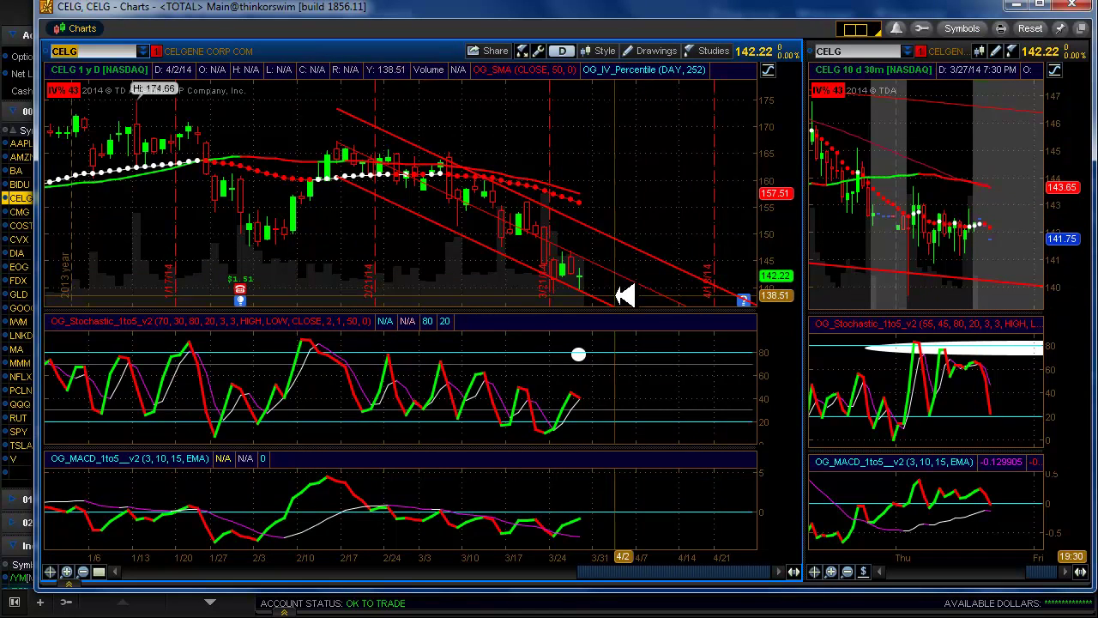
right_click(581, 353)
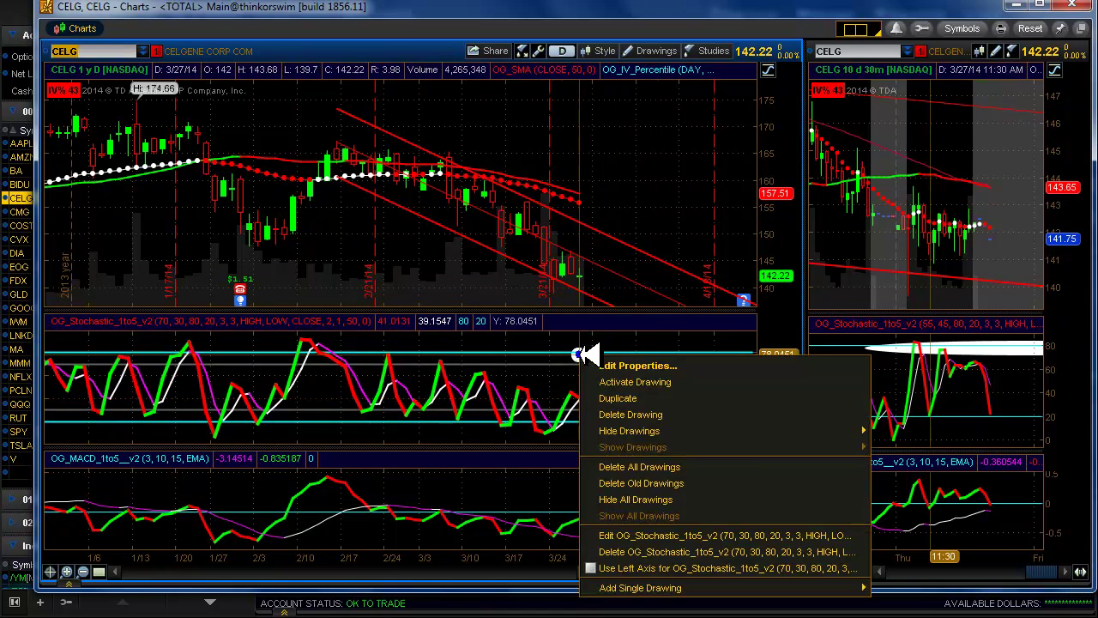
left_click(608, 414)
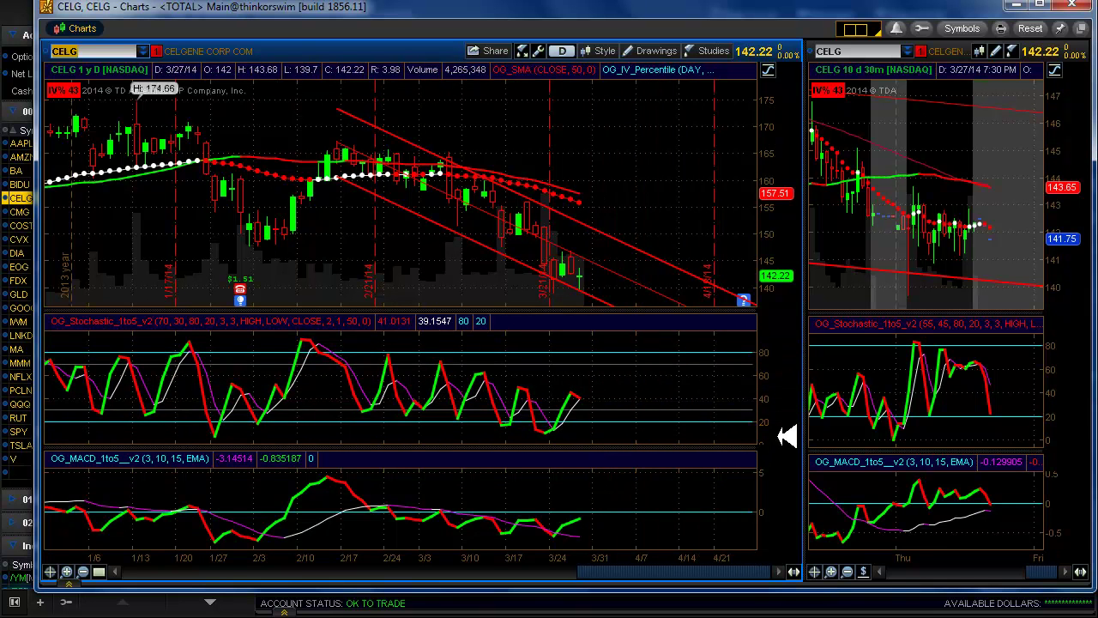
key("alt+Tab")
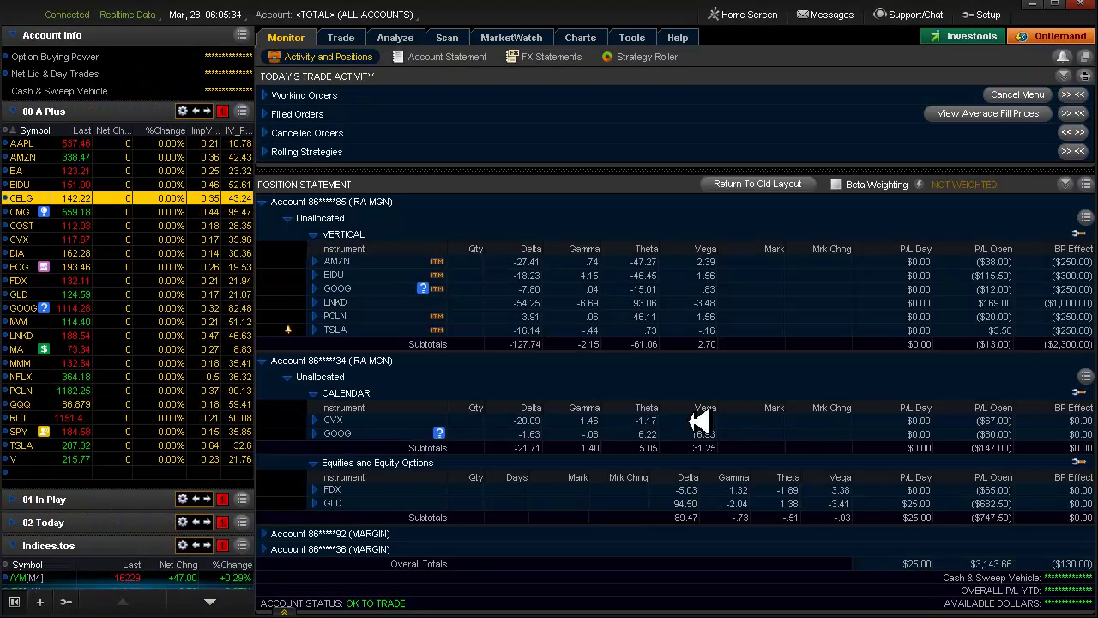
- Review the daily and 30-minute charts of CMG and COST from the 00 A Plus watchlist
left_click(26, 211)
key("alt+Tab")
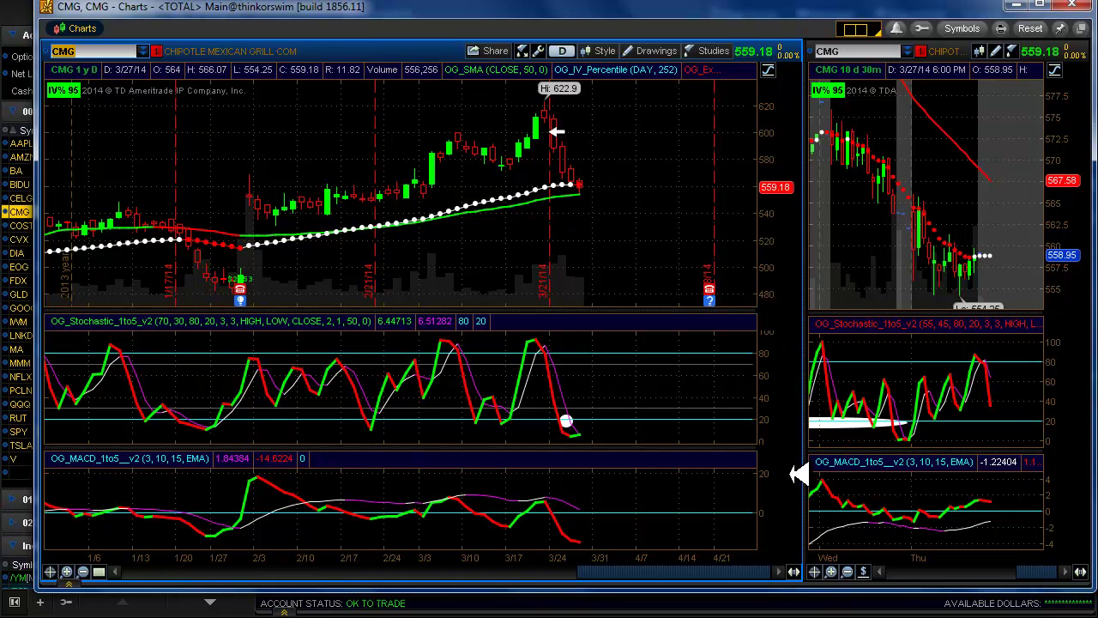
key("alt+Tab")
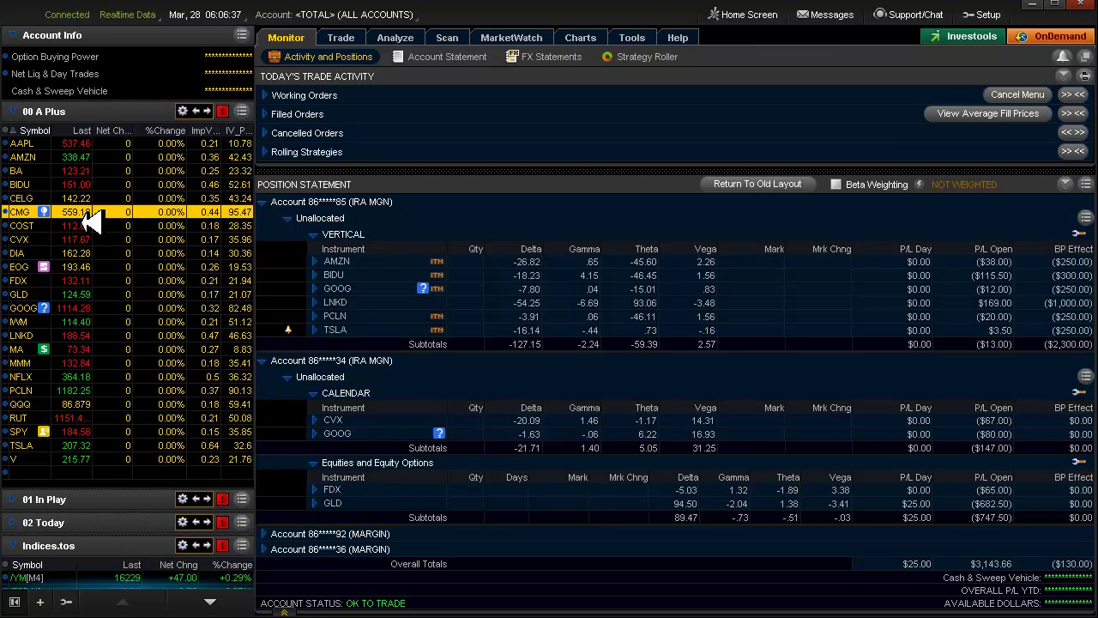
left_click(36, 225)
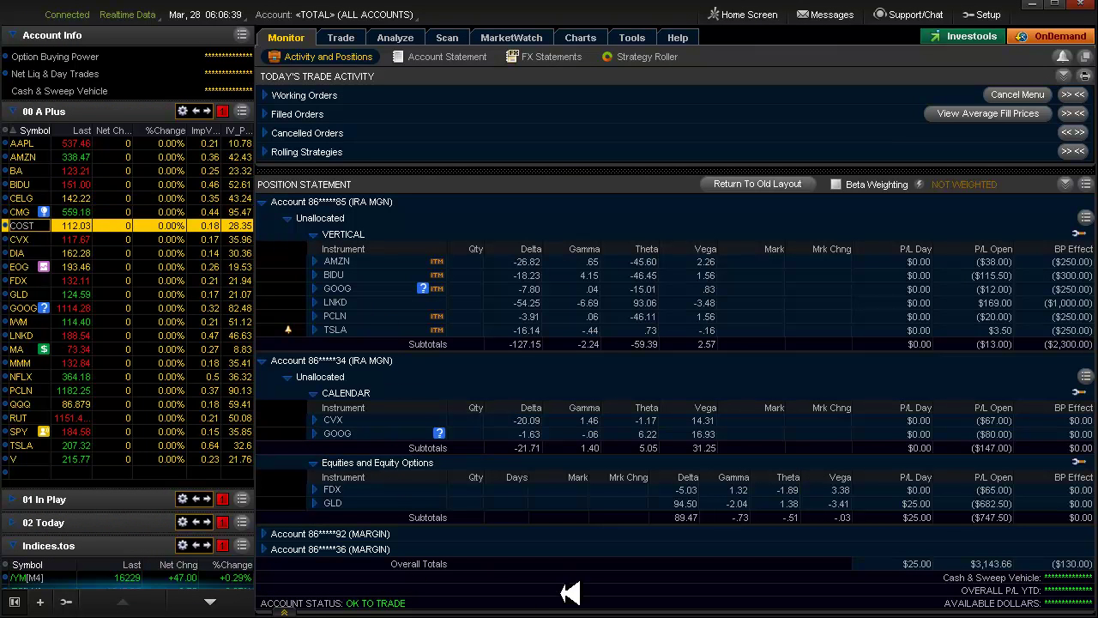
key("alt+Tab")
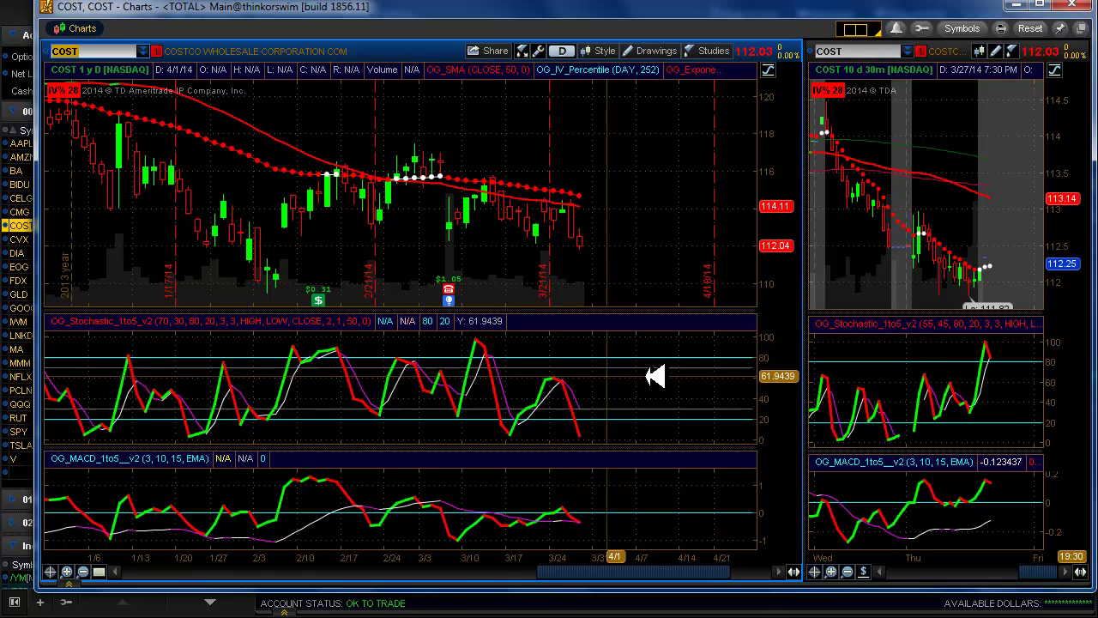
key("alt+Tab")
- Review the CVX chart and examine the risk profile of its APR/MAY 110 put calendar
left_click(29, 239)
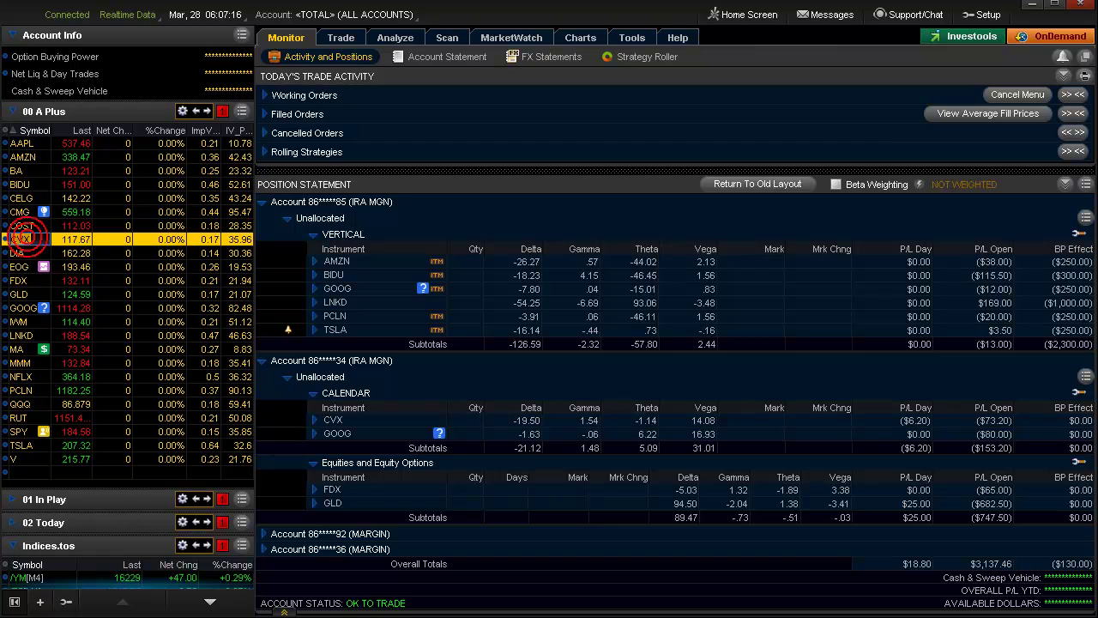
key("alt+Tab")
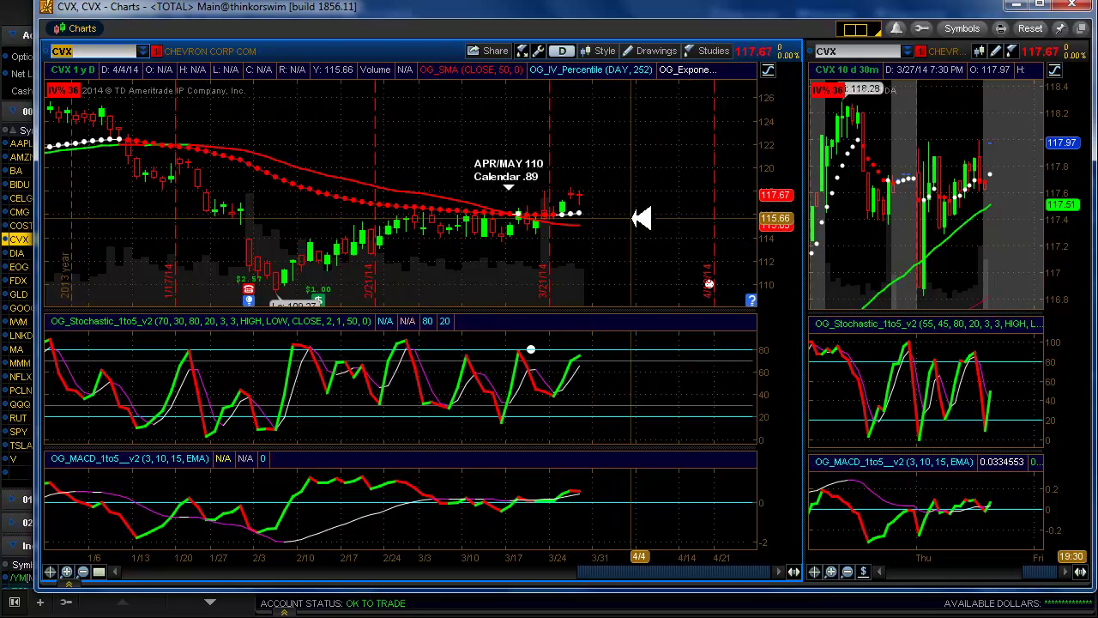
key("alt+Tab")
left_click(394, 37)
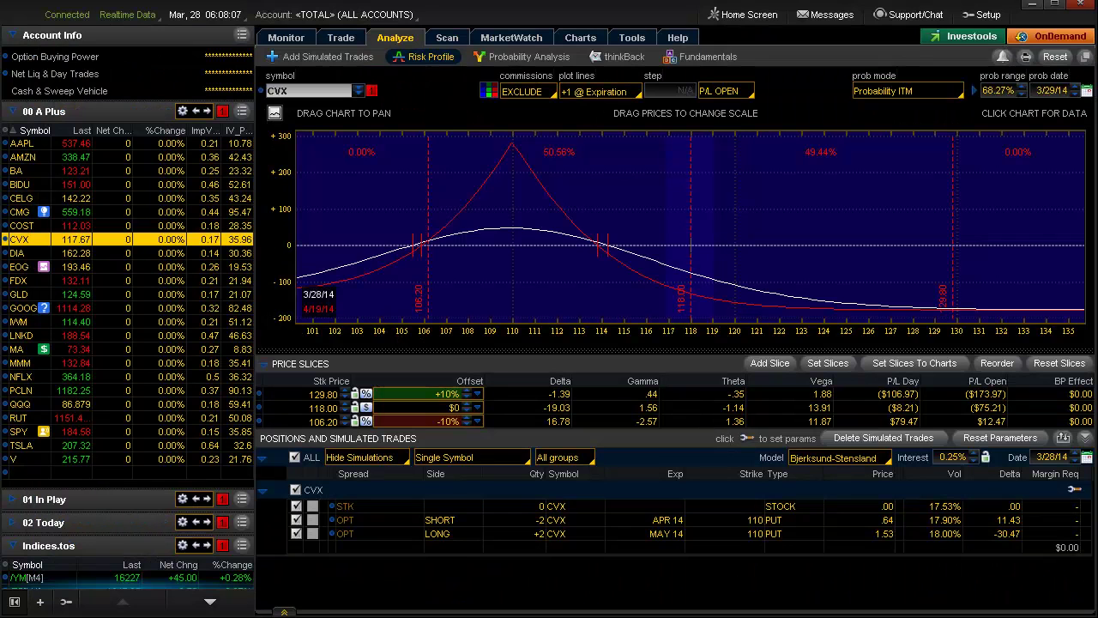
- Show the DIA charts from the 00 A Plus watchlist
left_click(21, 253)
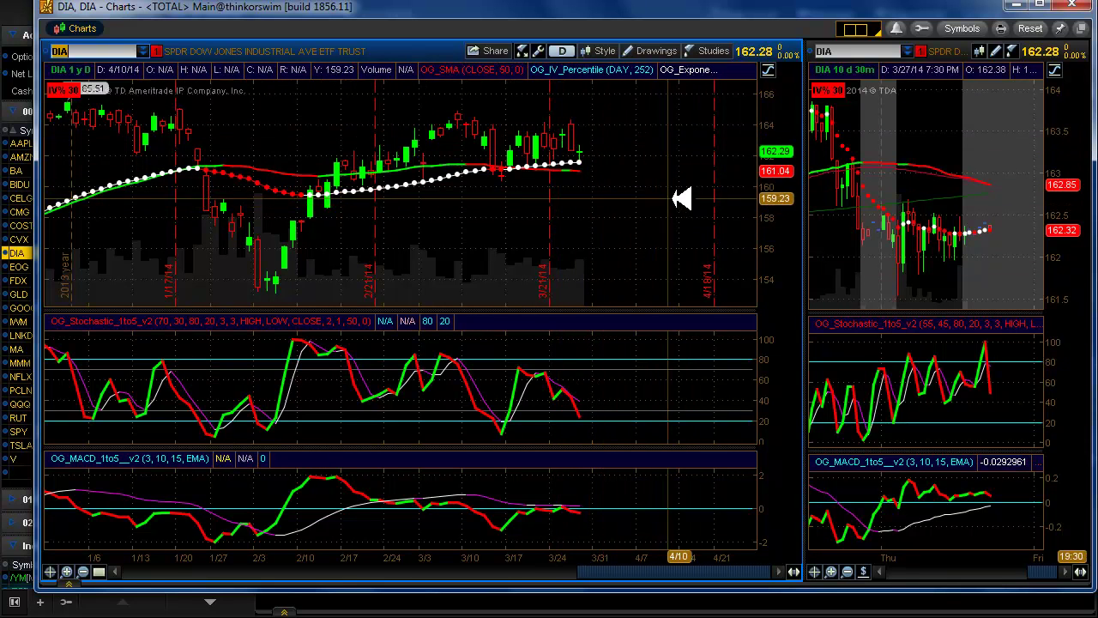
- Load EOG from the 00 A Plus watchlist and review its daily and 30-minute charts
key("alt+Tab")
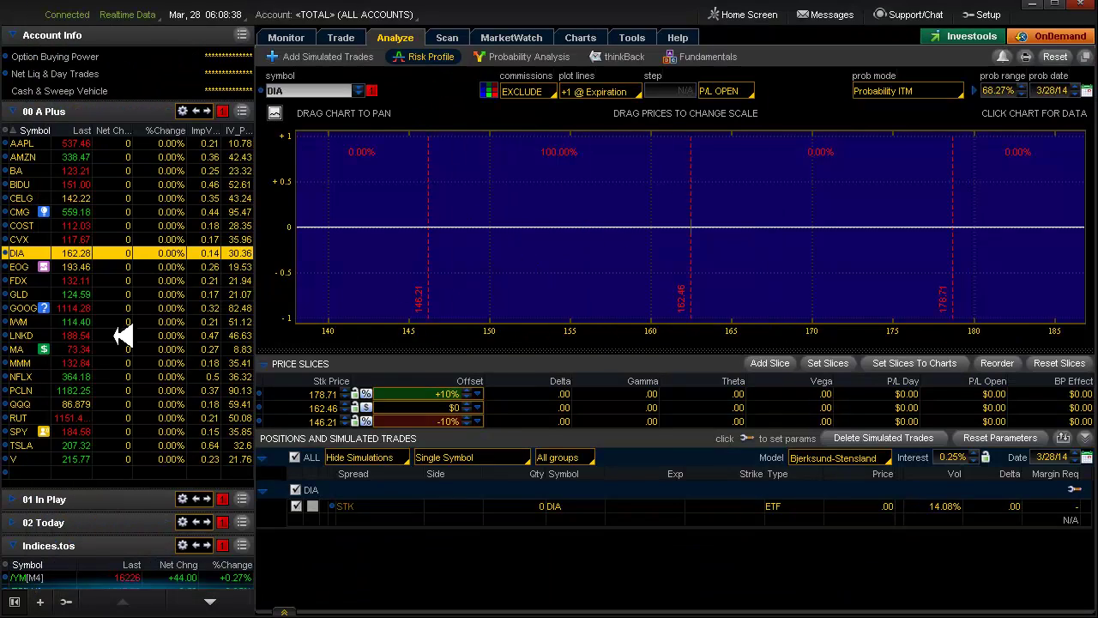
left_click(20, 267)
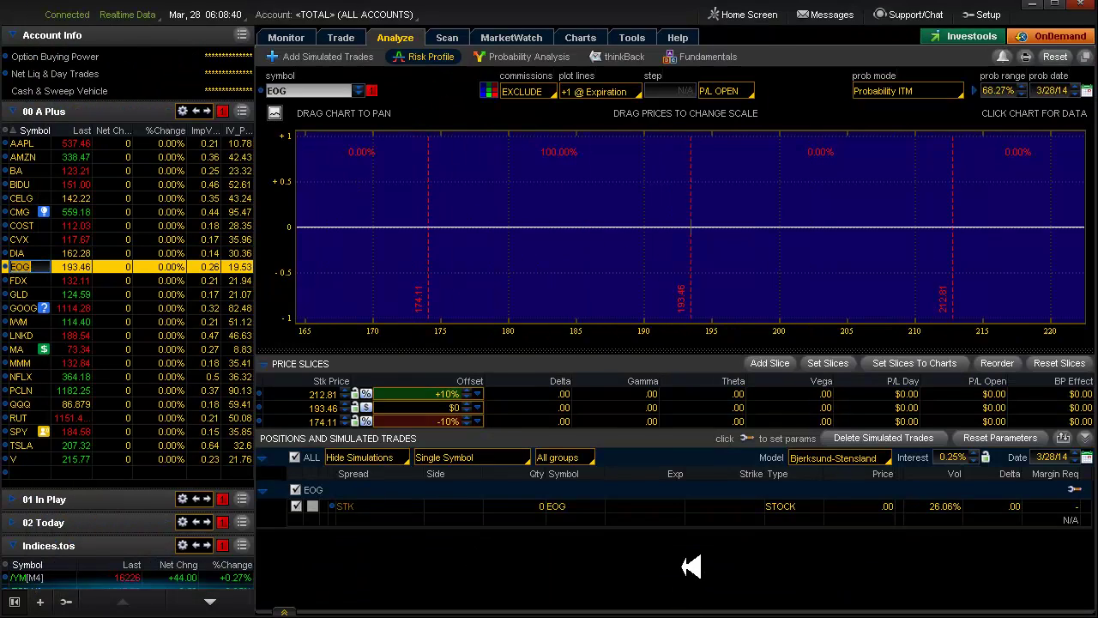
key("alt+Tab")
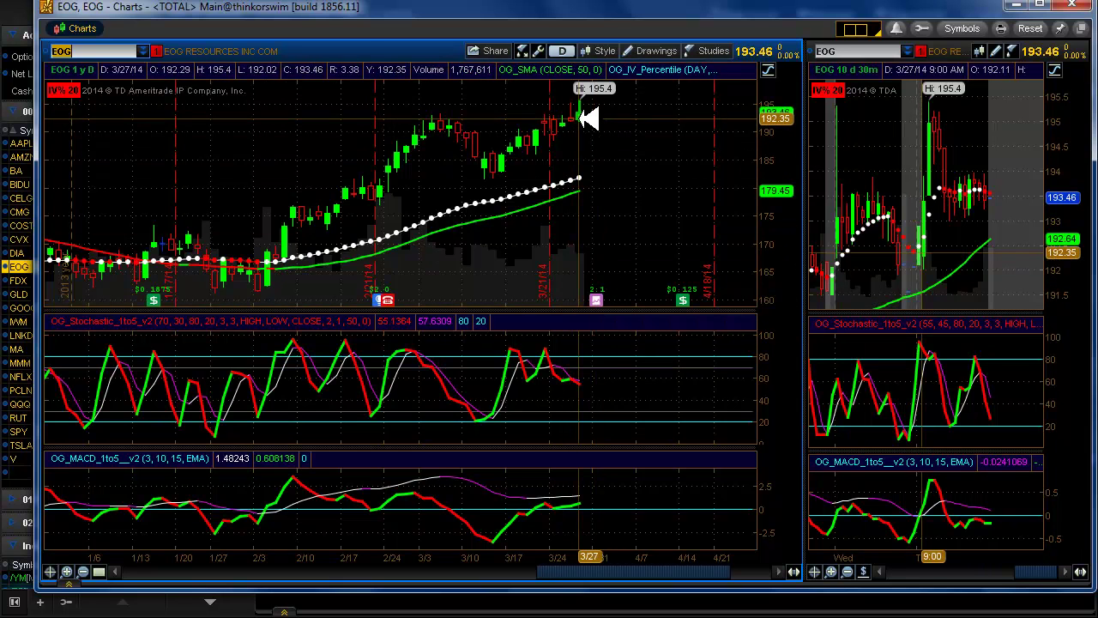
- Load FDX and examine the charts, risk profile and trade details of its long APR 120 put
key("alt+Tab")
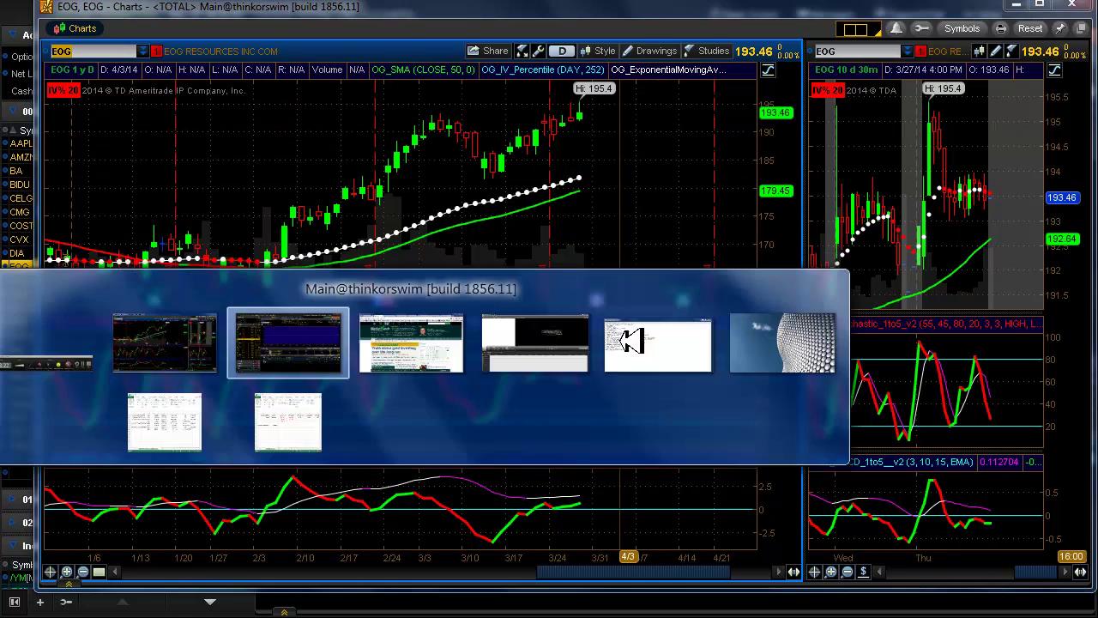
left_click(32, 280)
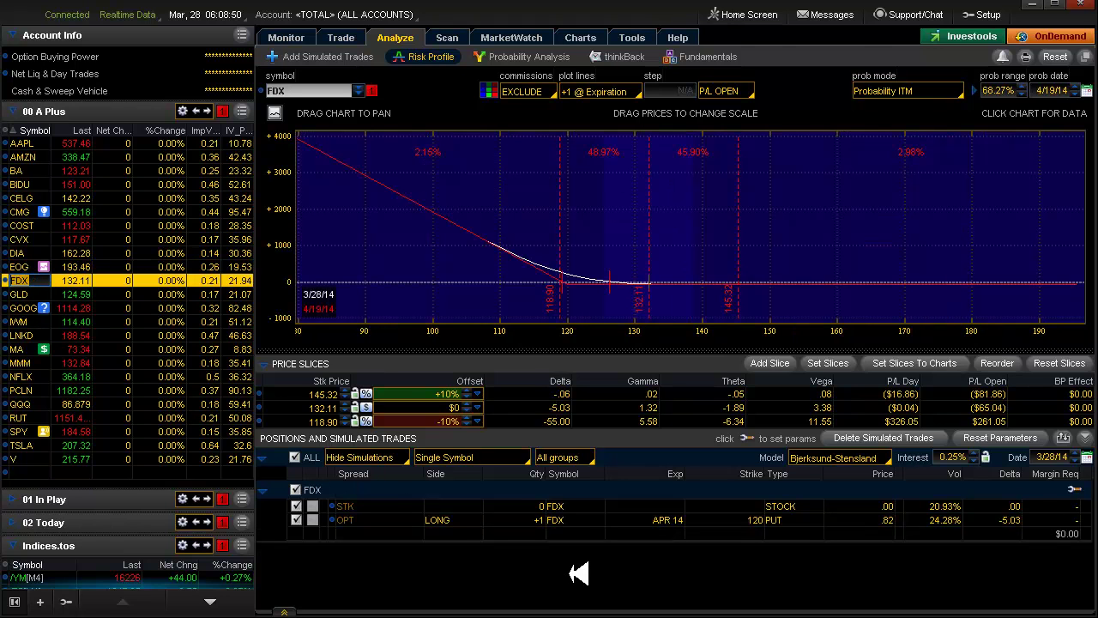
key("alt+Tab")
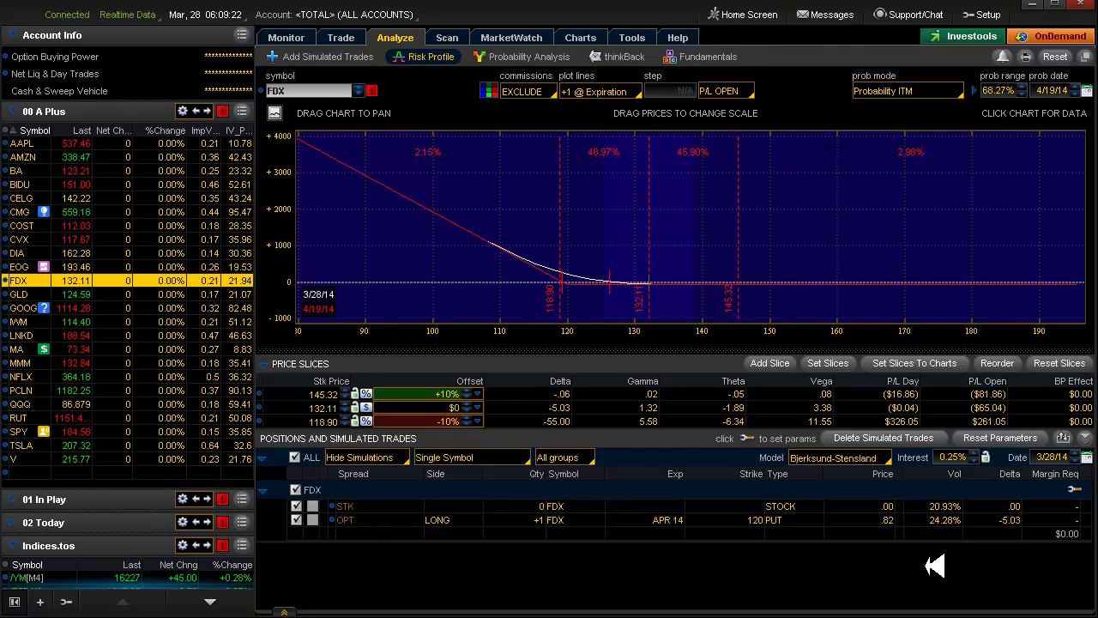
key("ctrl")
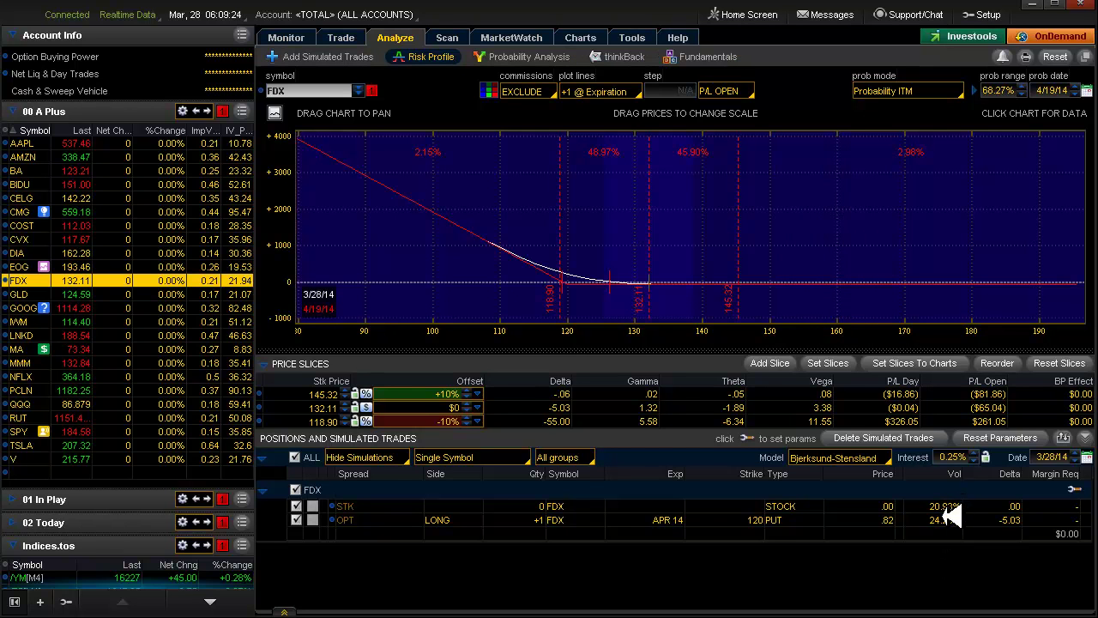
left_click(894, 520)
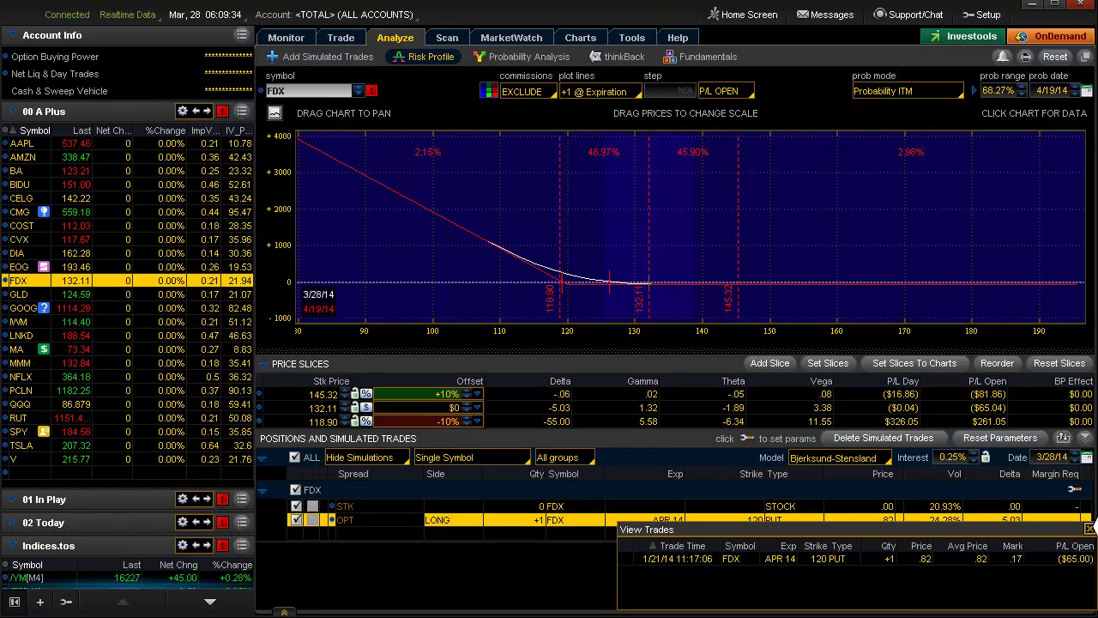
left_click(1089, 528)
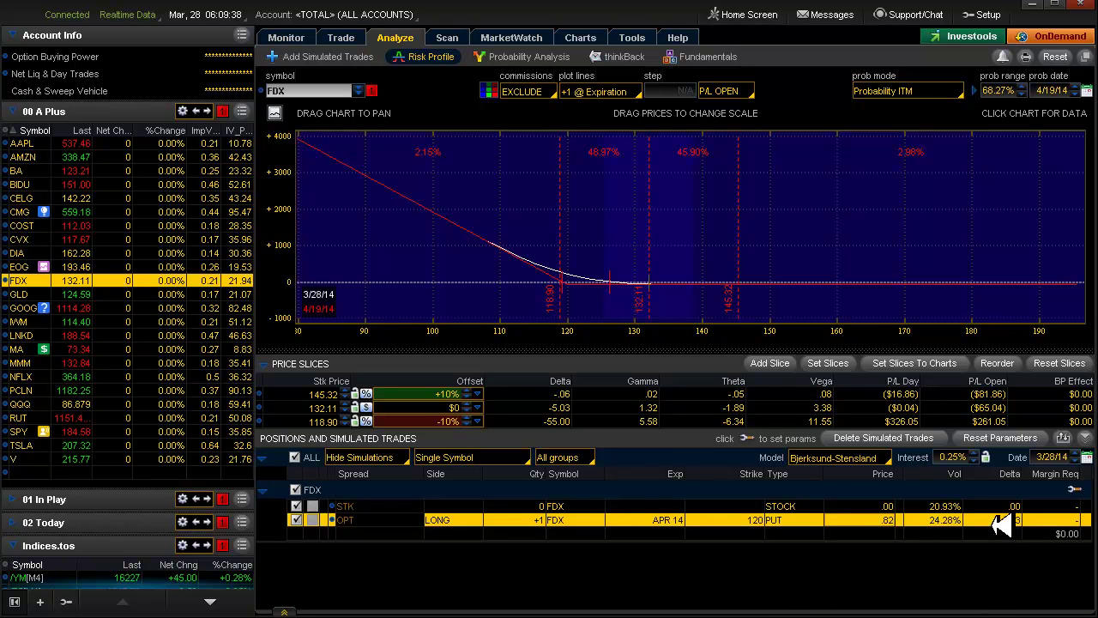
left_click(884, 520)
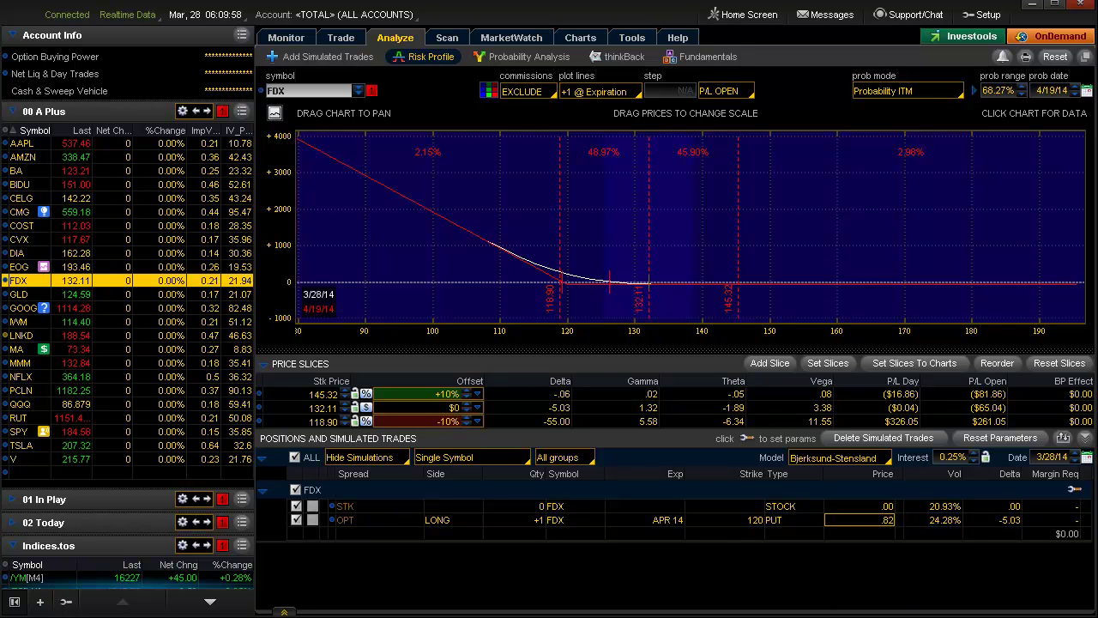
- Load GLD and review the risk profile and charts for its covered call with the short APR 134 call
left_click(44, 293)
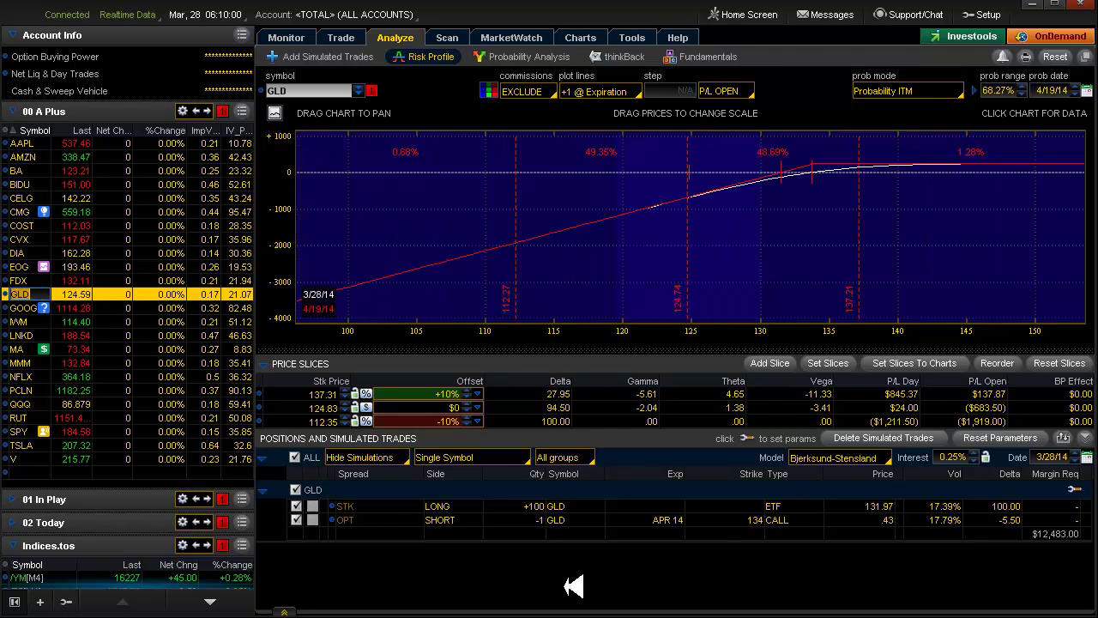
key("alt+Tab")
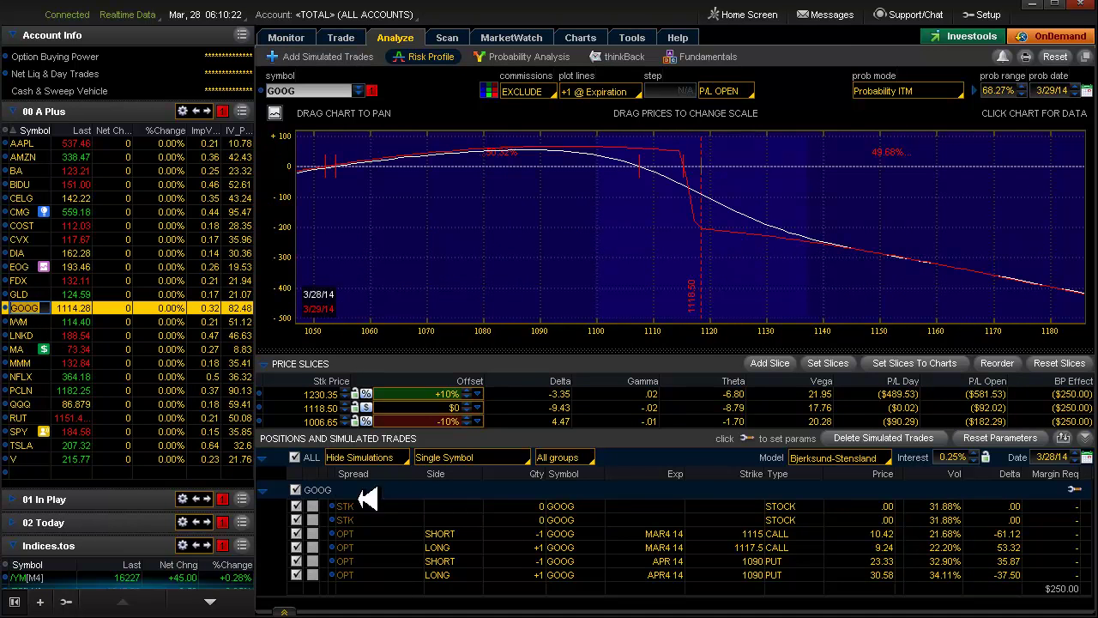
- Isolate the APR/APR4 1090 put calendar in the GOOG risk profile and compare it with the green rectangle on the daily chart
left_click(295, 489)
left_click(296, 561)
left_click(296, 575)
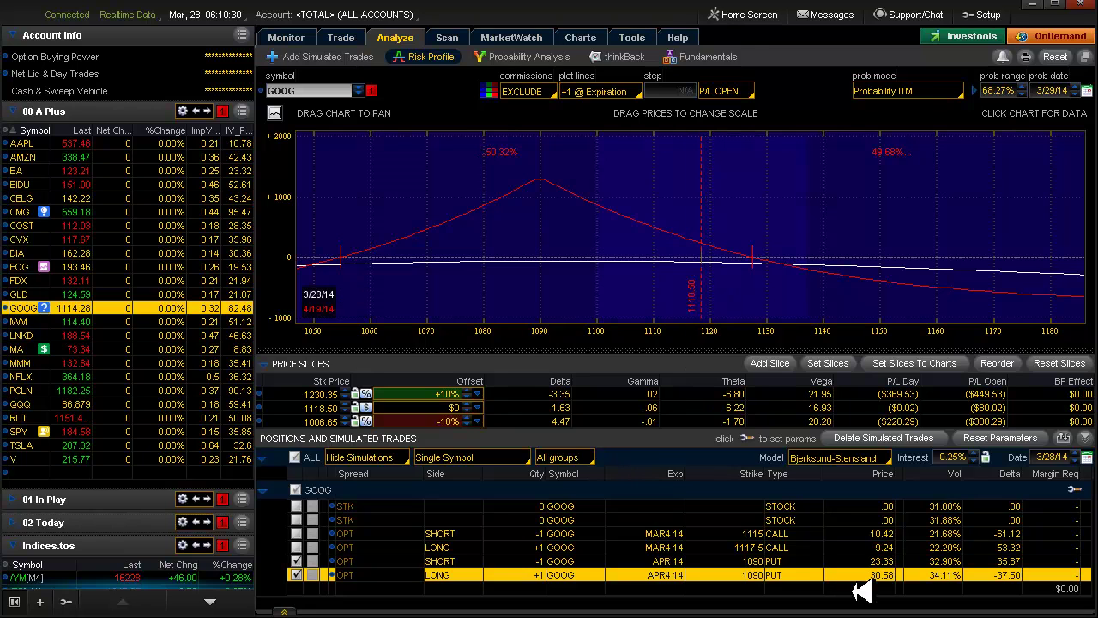
key("alt+Tab")
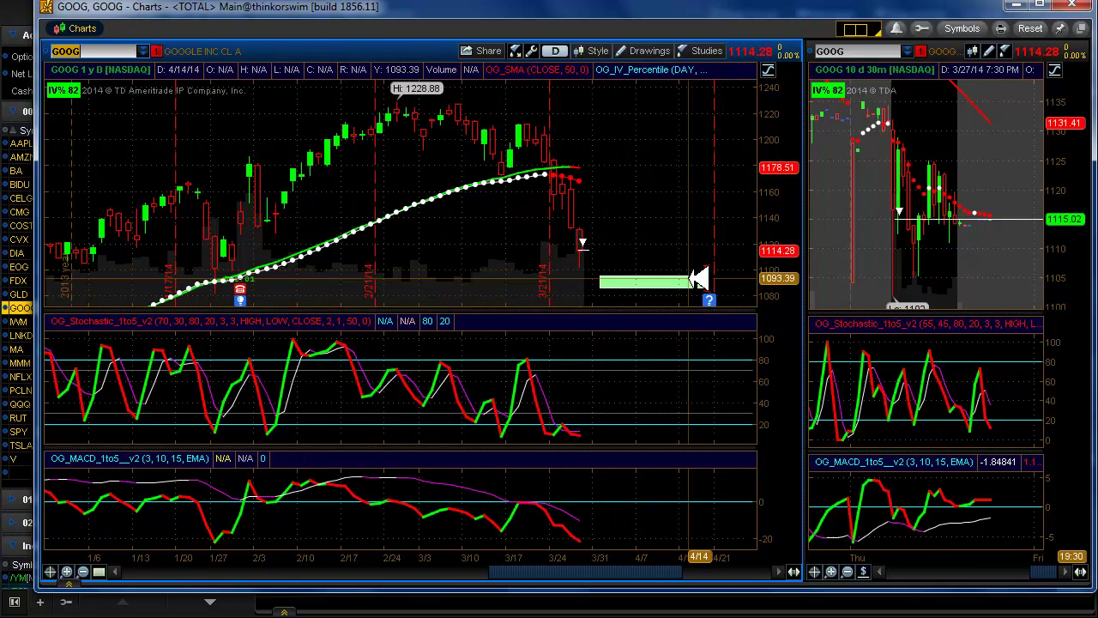
mouse_move(695, 279)
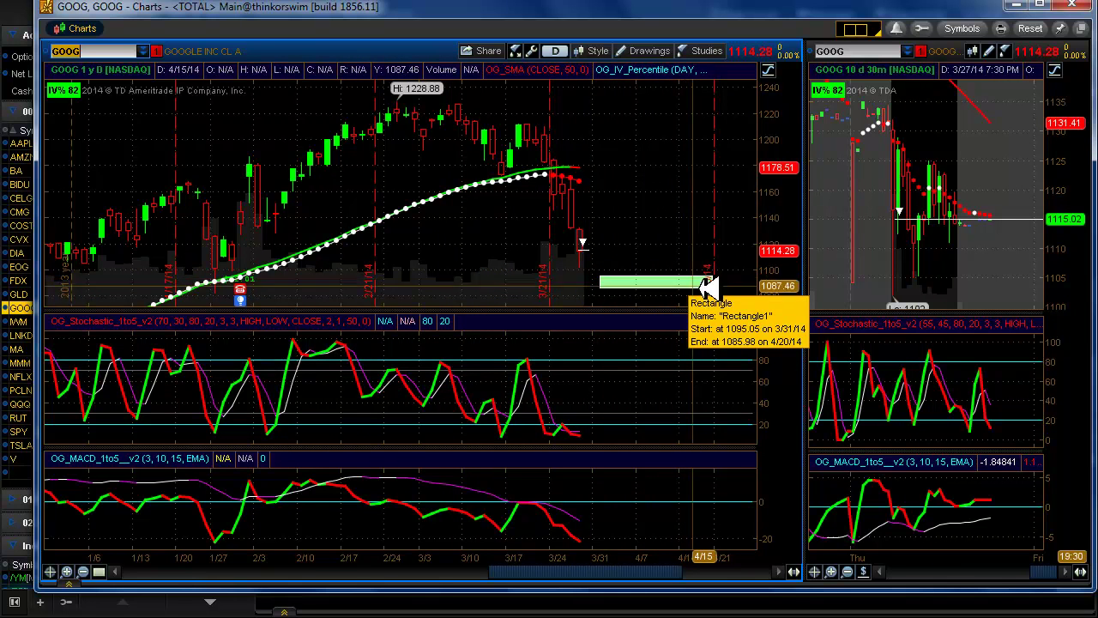
- Limit the GOOG risk profile to the MAR4 1115/1117.5 call spread and review it against the charts
key("alt+Tab")
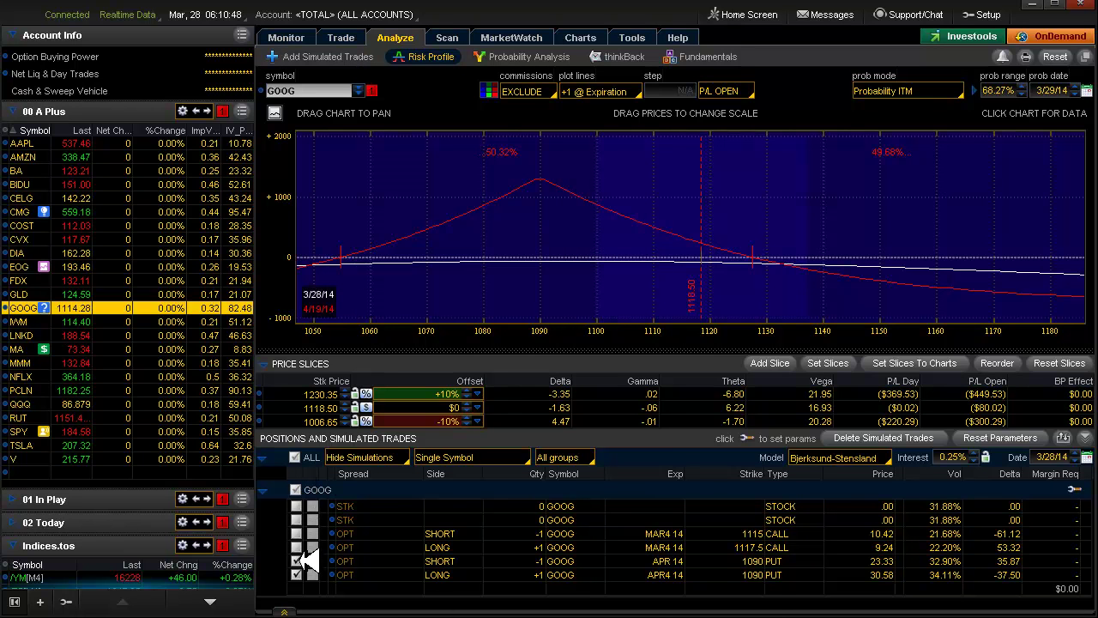
left_click(297, 560)
left_click(296, 574)
left_click(296, 547)
left_click(297, 533)
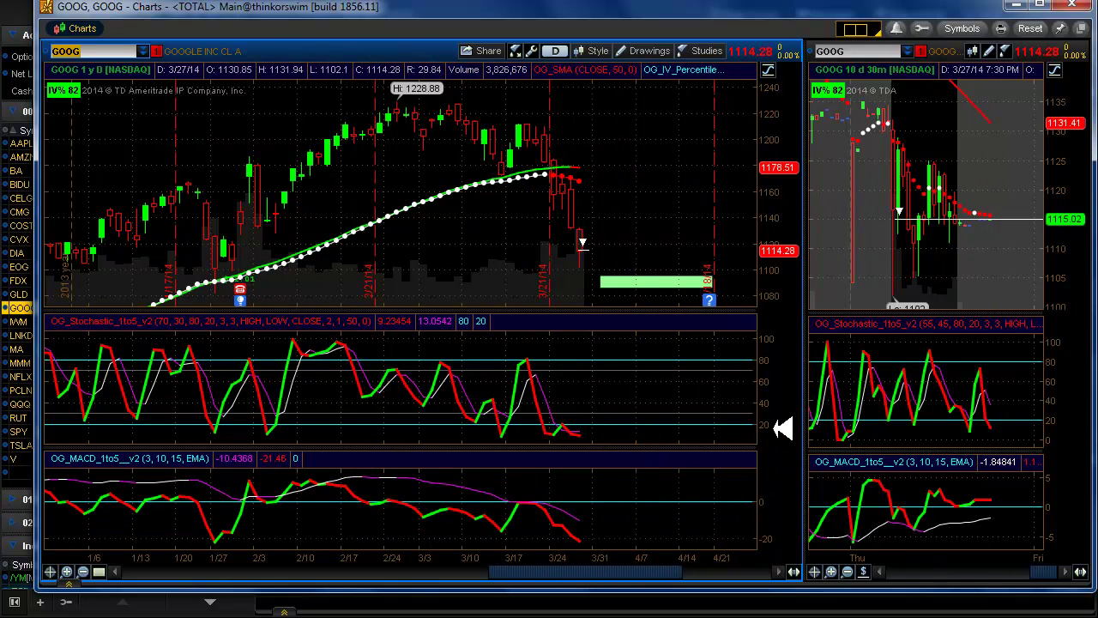
key("alt+Tab")
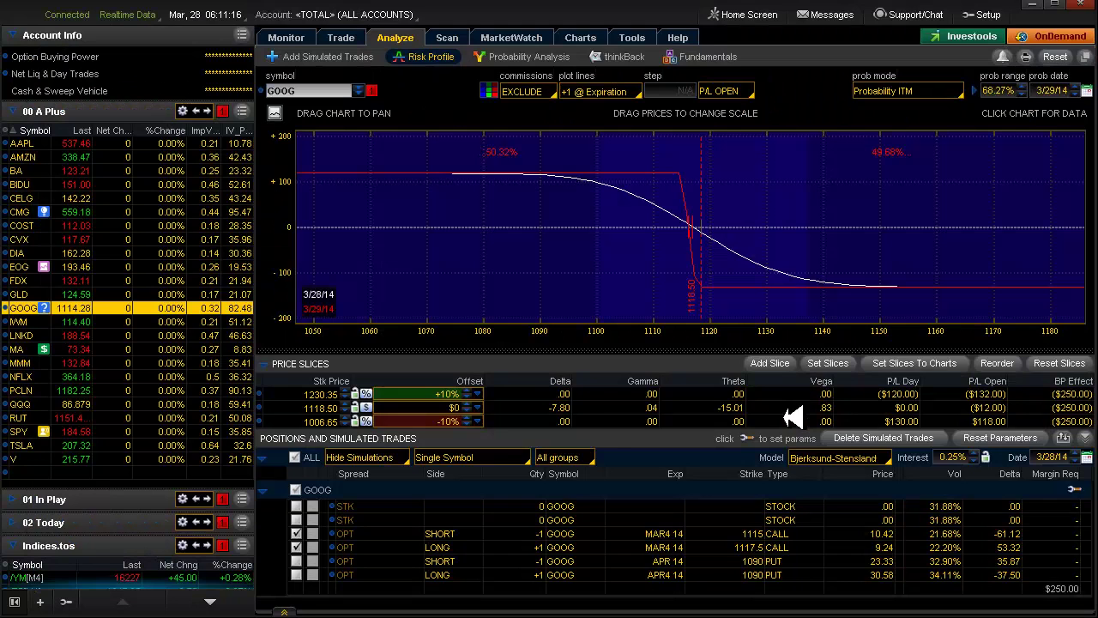
- Load IWM in the charts and adjust the magenta descending channel on the daily chart so it slopes more steeply downward
left_click(26, 321)
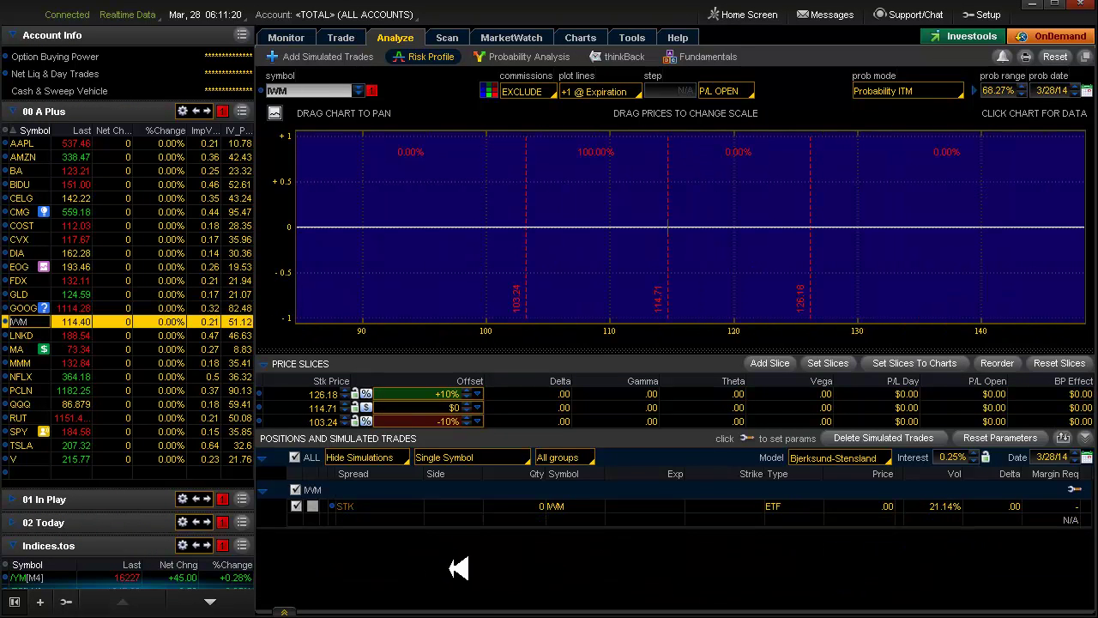
key("alt+Tab")
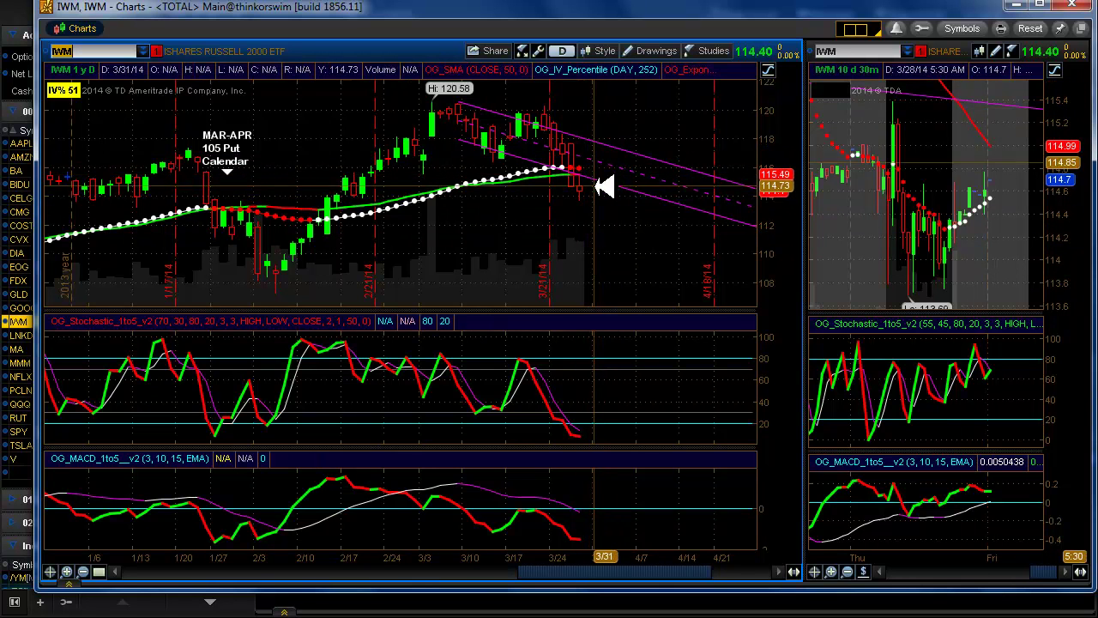
right_click(615, 144)
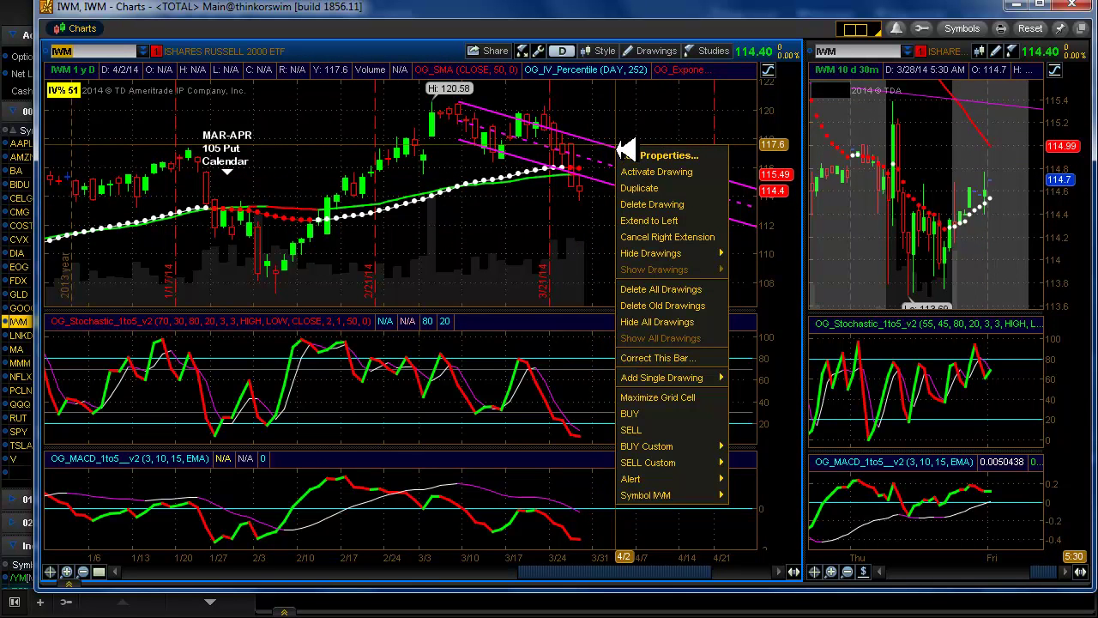
left_click(630, 171)
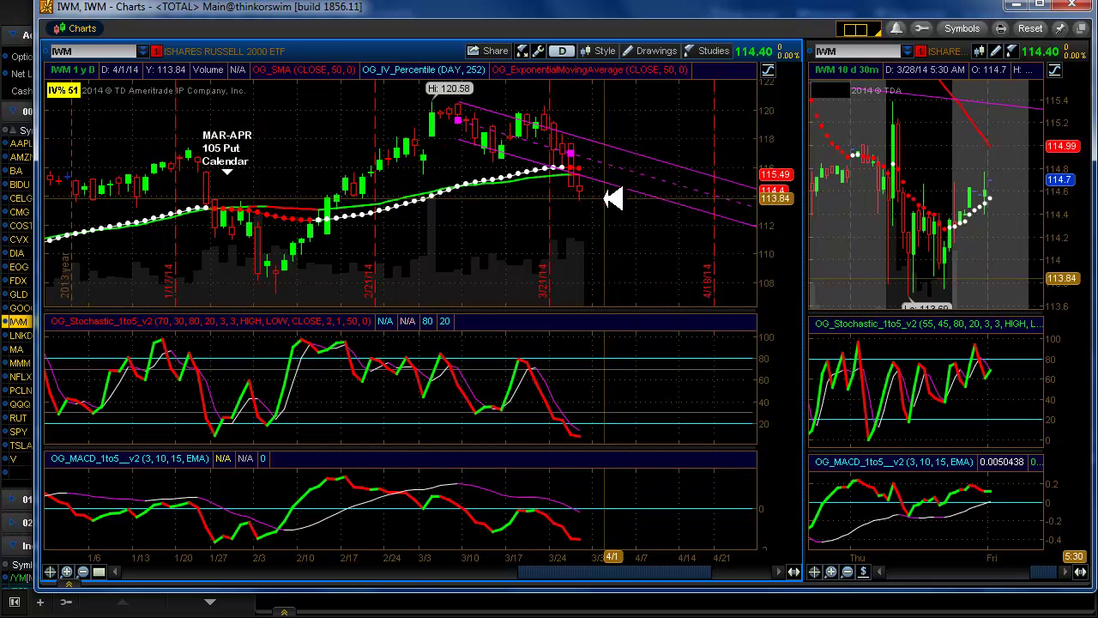
mouse_move(607, 196)
left_mouse_down()
mouse_move(574, 155)
mouse_move(592, 155)
left_mouse_up()
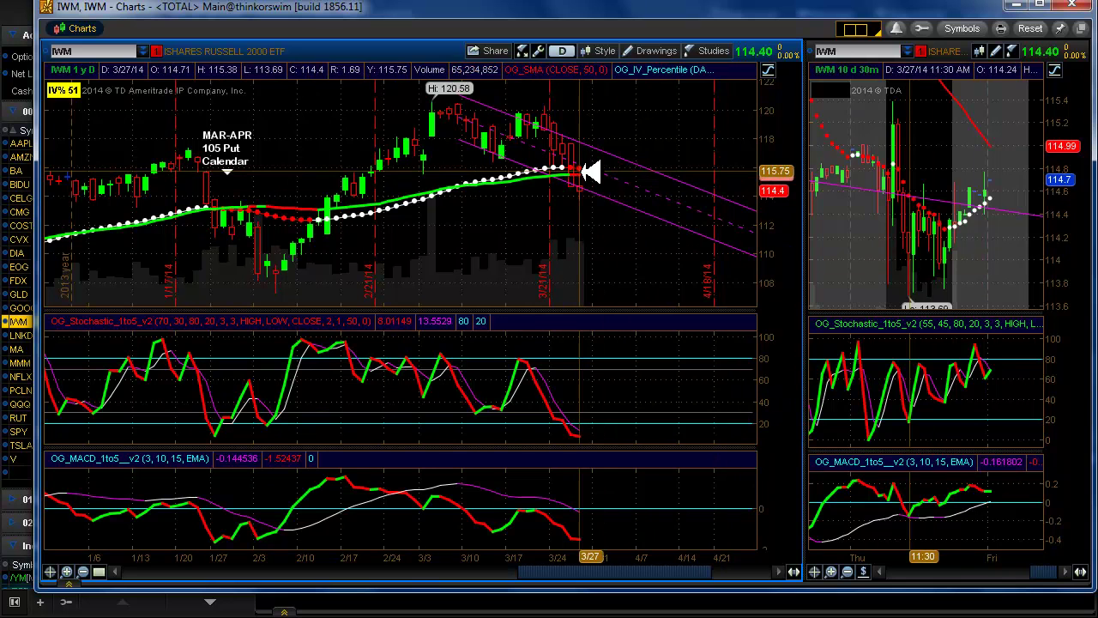
- Load LNKD and review the risk profile of its MAR4 190/195 call spread against its charts
key("alt+Tab")
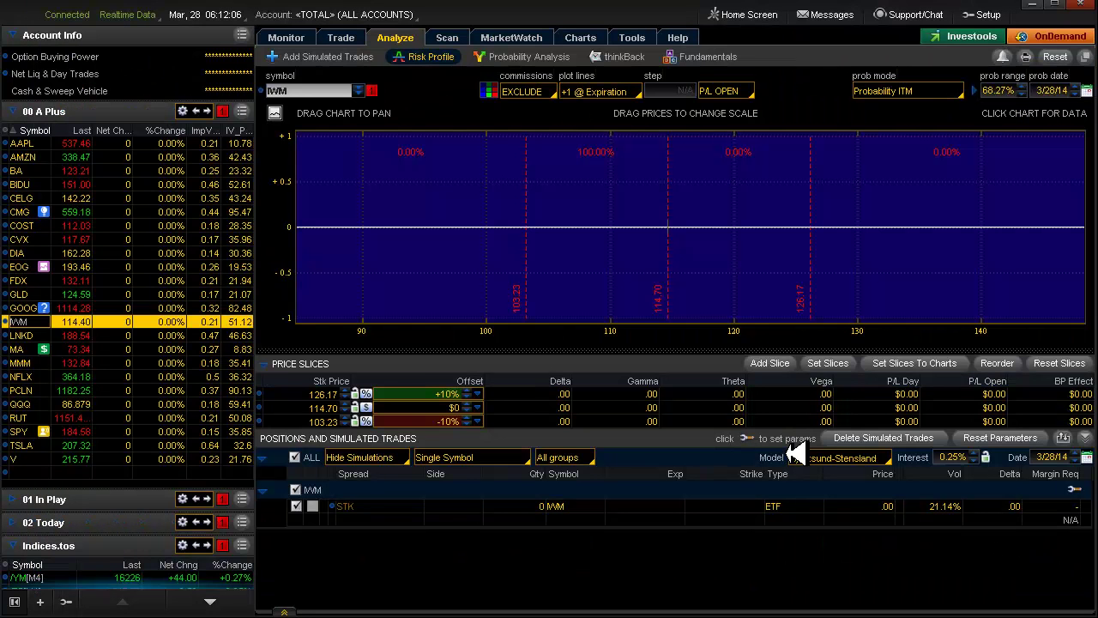
left_click(29, 334)
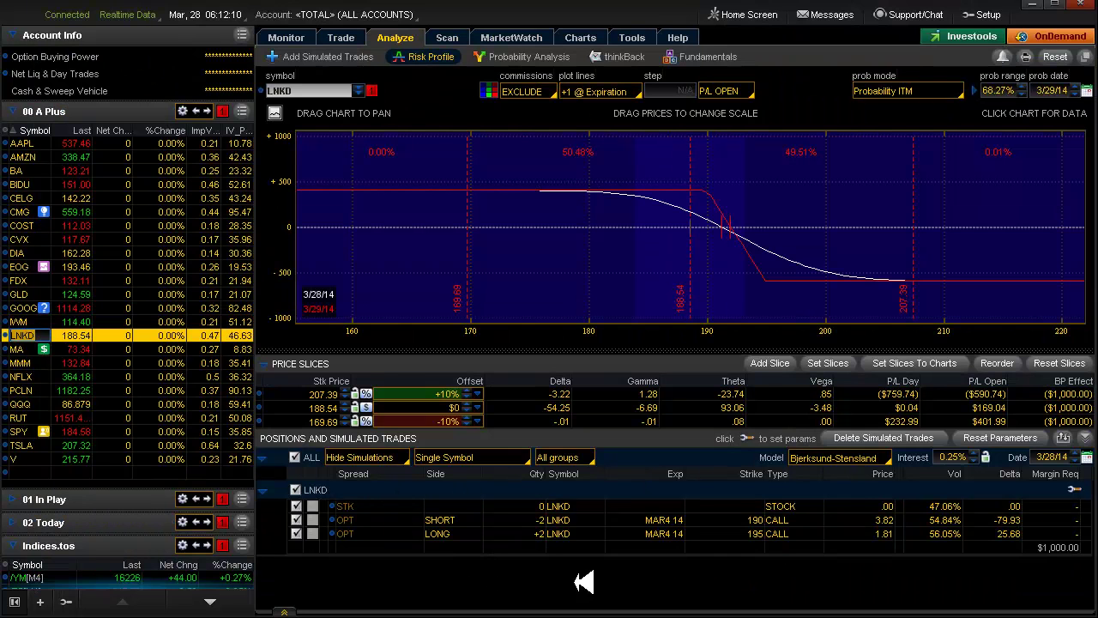
key("alt+Tab")
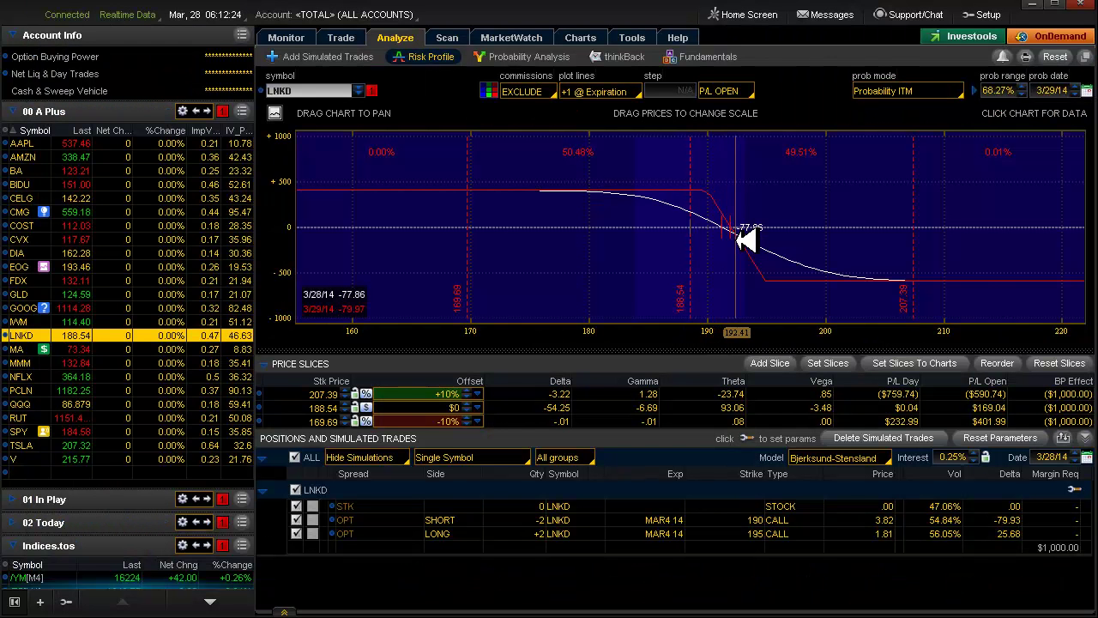
key("alt+Tab")
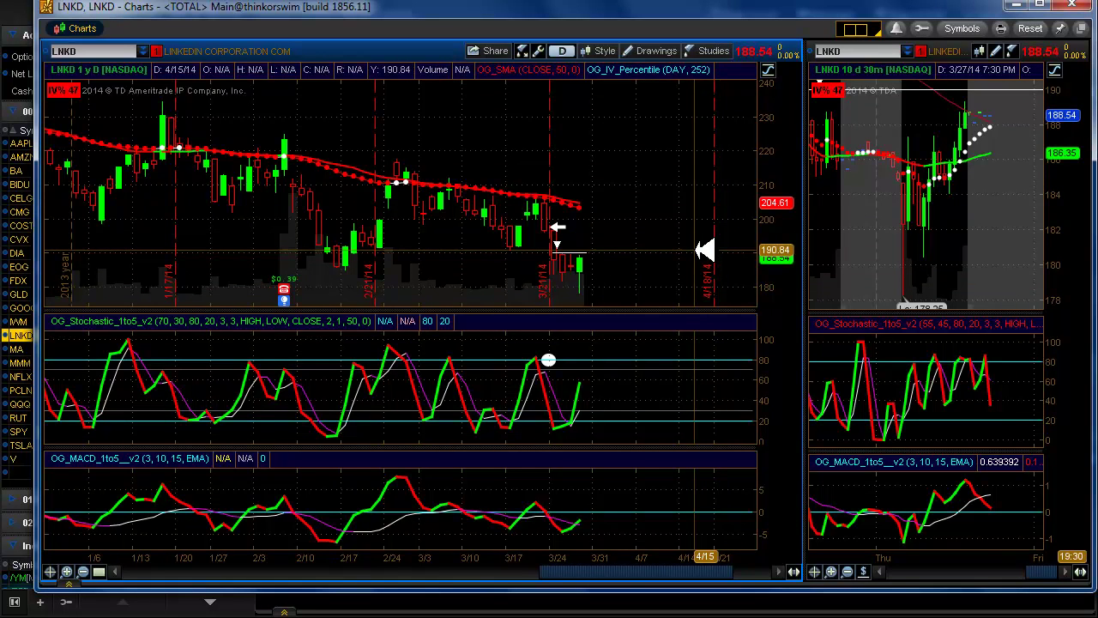
key("alt+Tab")
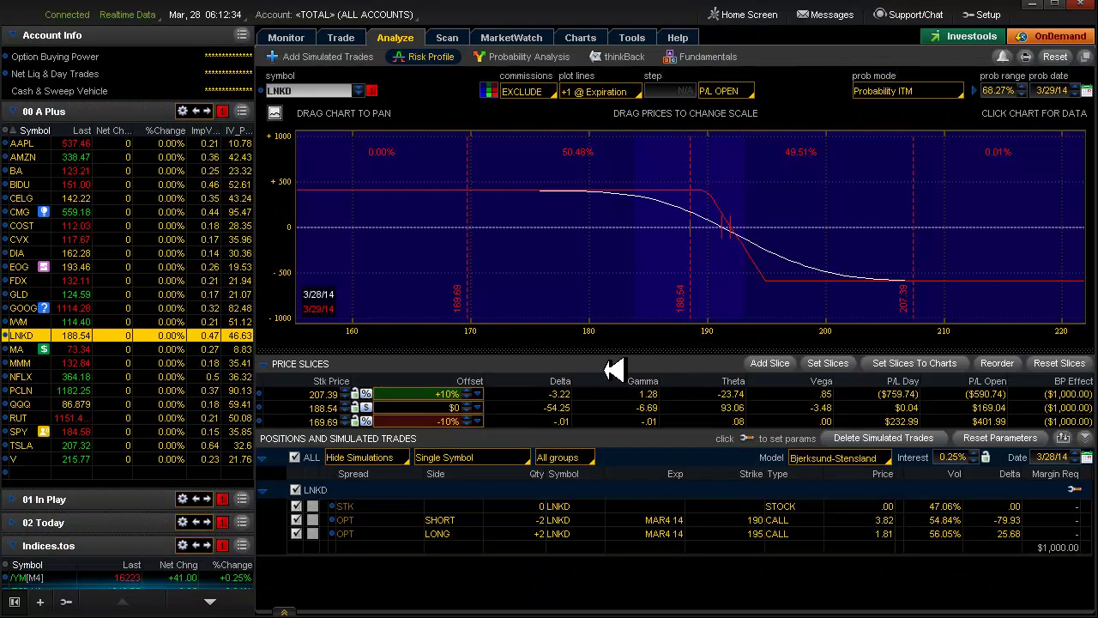
- Load MA in the charts and move the white ellipse along the 80 level of the daily stochastic study to early April
left_click(33, 348)
key("alt+Tab")
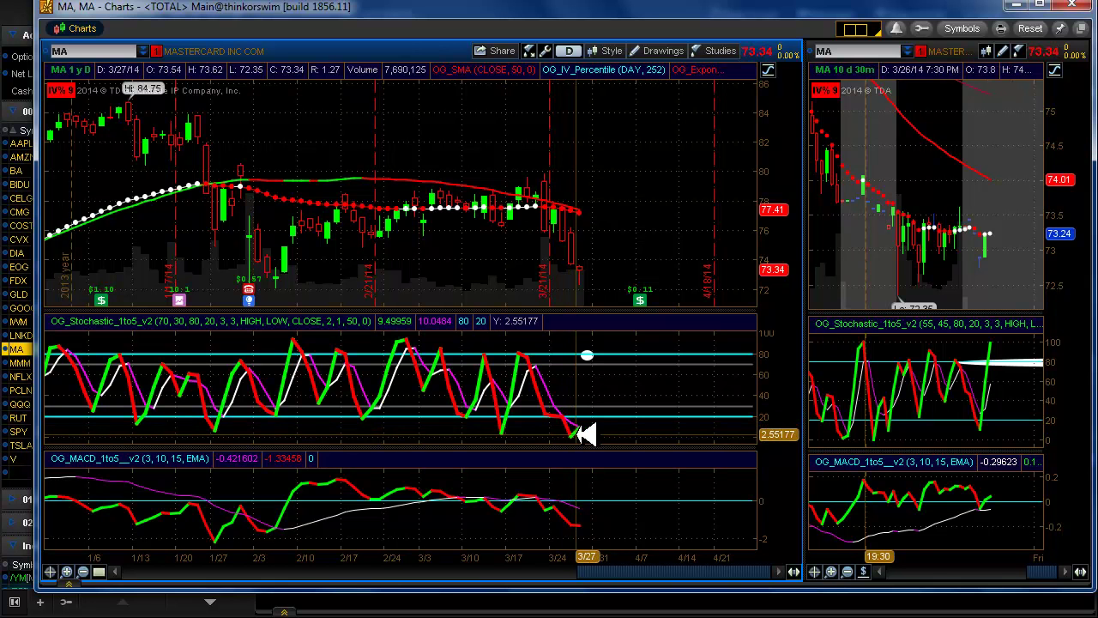
right_click(588, 356)
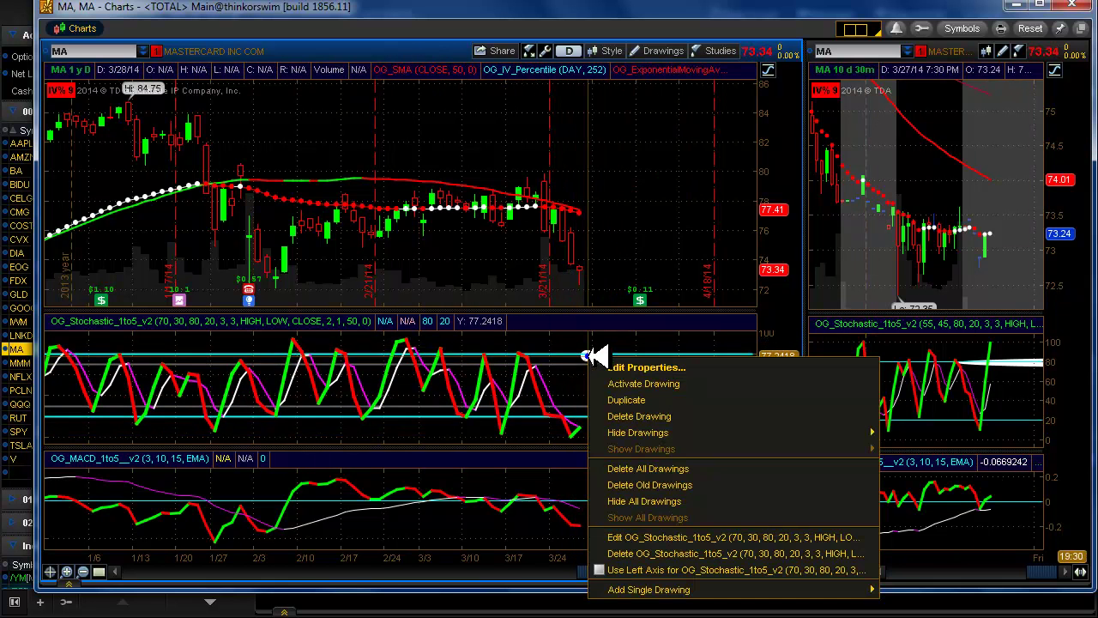
left_click(649, 383)
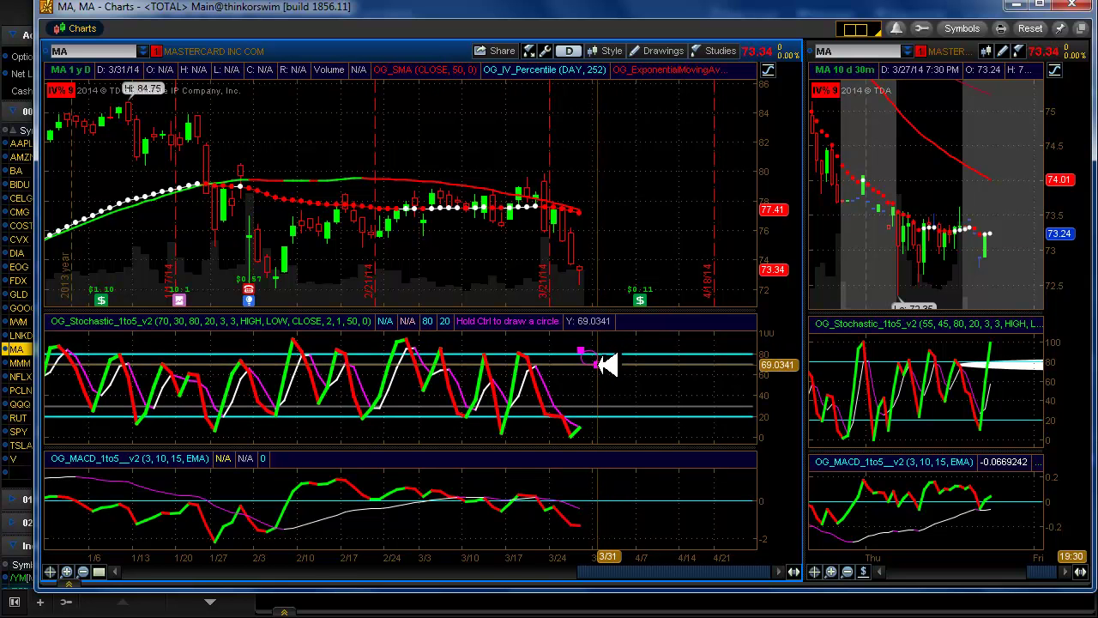
left_click(644, 356)
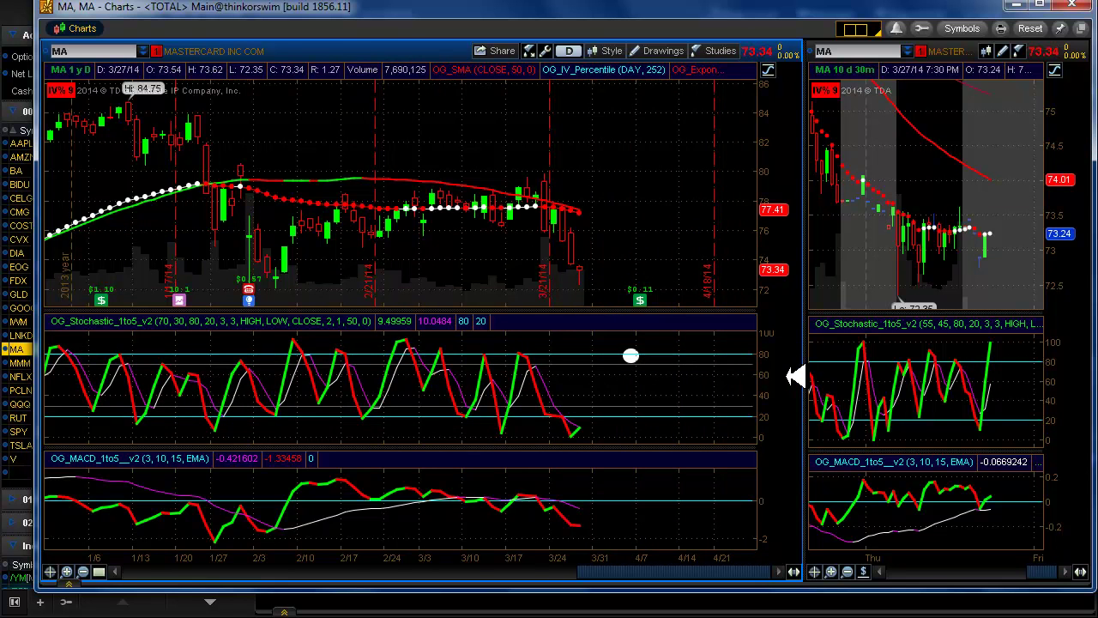
- Load MMM from the 00 A Plus watchlist and review its daily and 30-minute charts
key("alt+Tab")
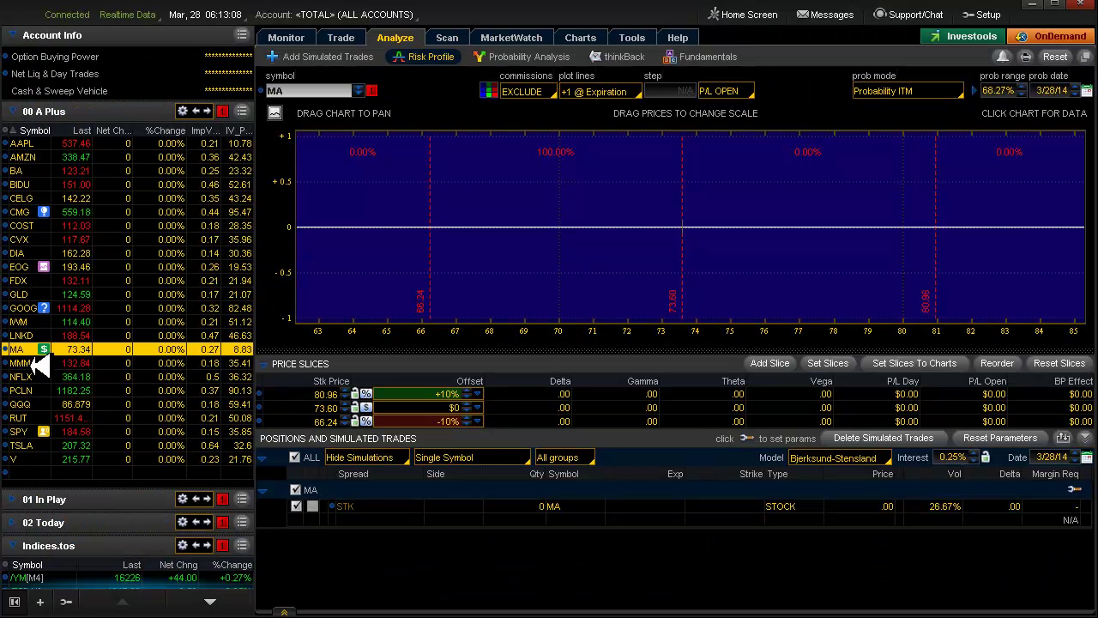
left_click(32, 362)
key("alt+Tab")
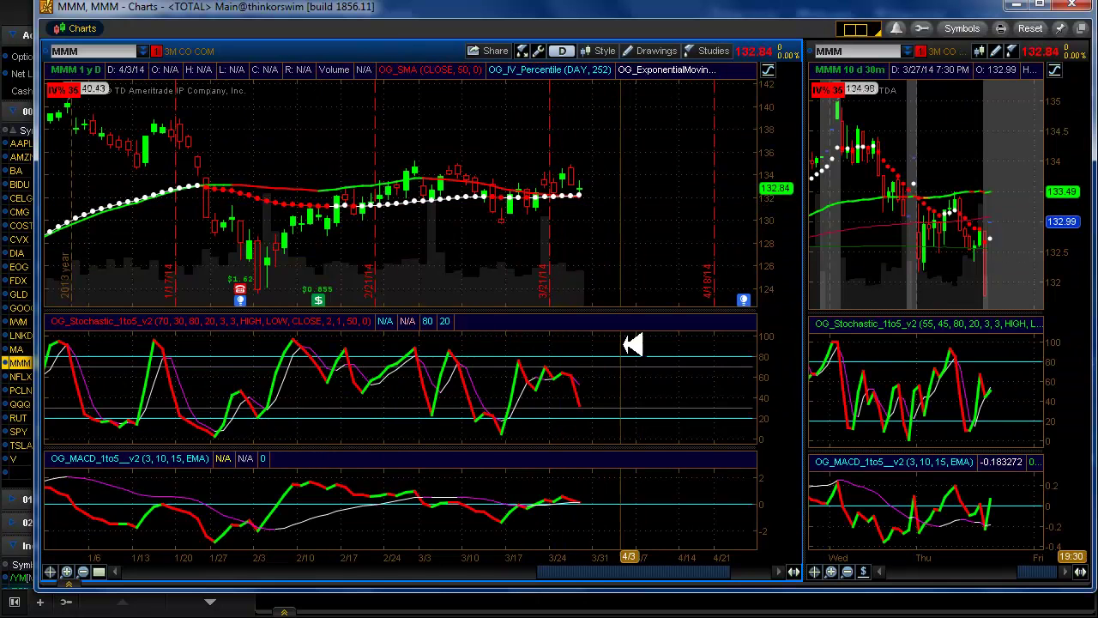
- Load NFLX from the 00 A Plus watchlist into the risk profile
key("alt+Tab")
left_click(20, 377)
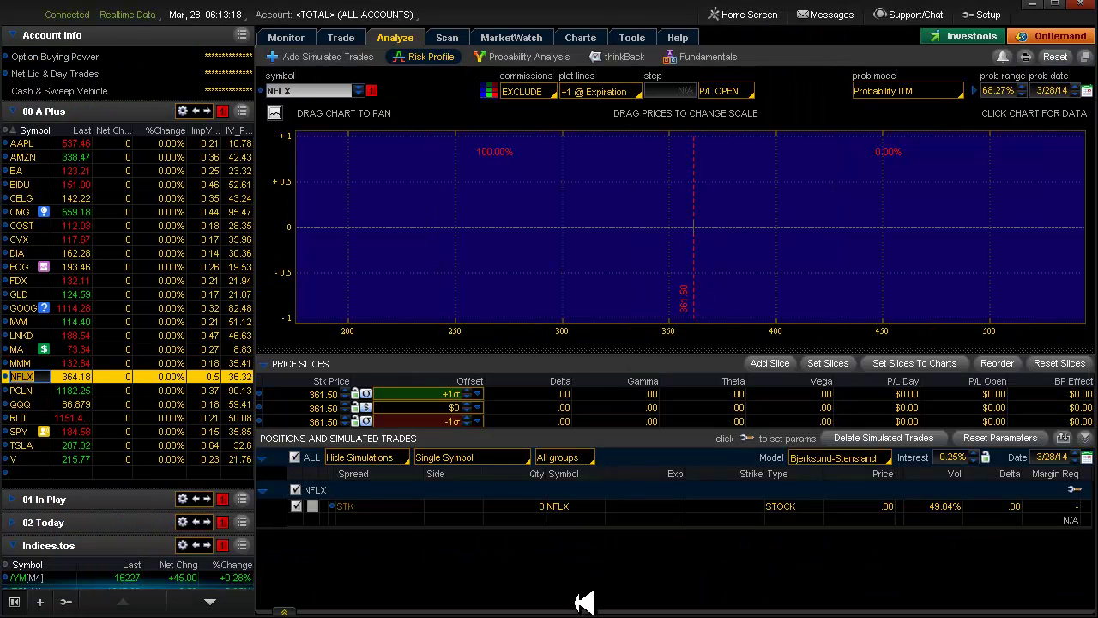
- Review the NFLX charts, and load PCLN to compare its MAR4 1165/1167.5 call spread with its daily and 30-minute charts
key("alt+Tab")
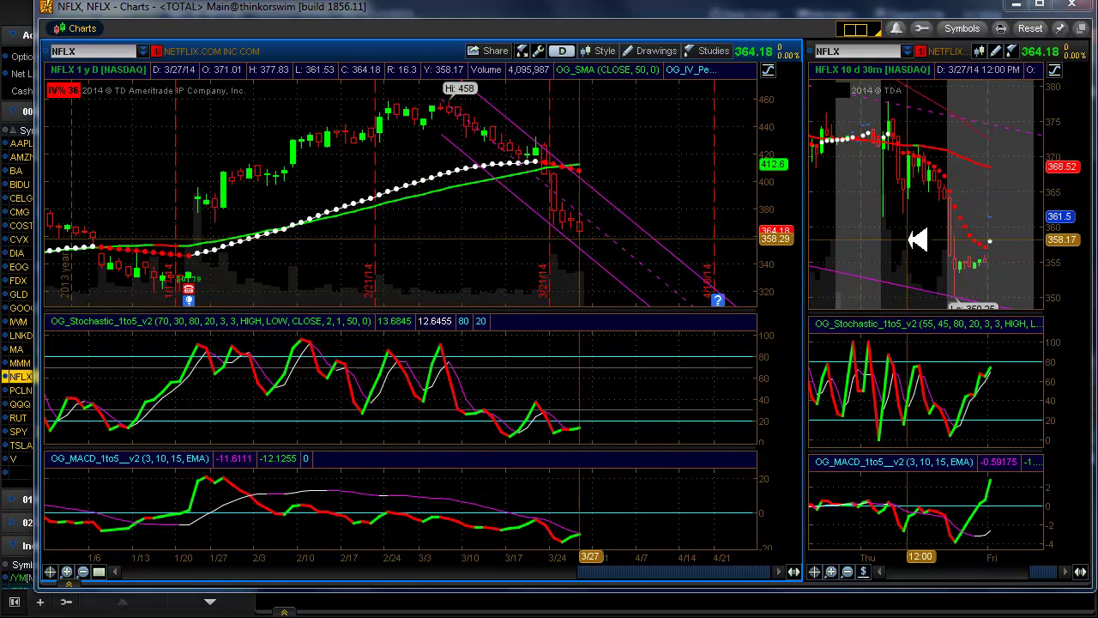
key("alt+Tab")
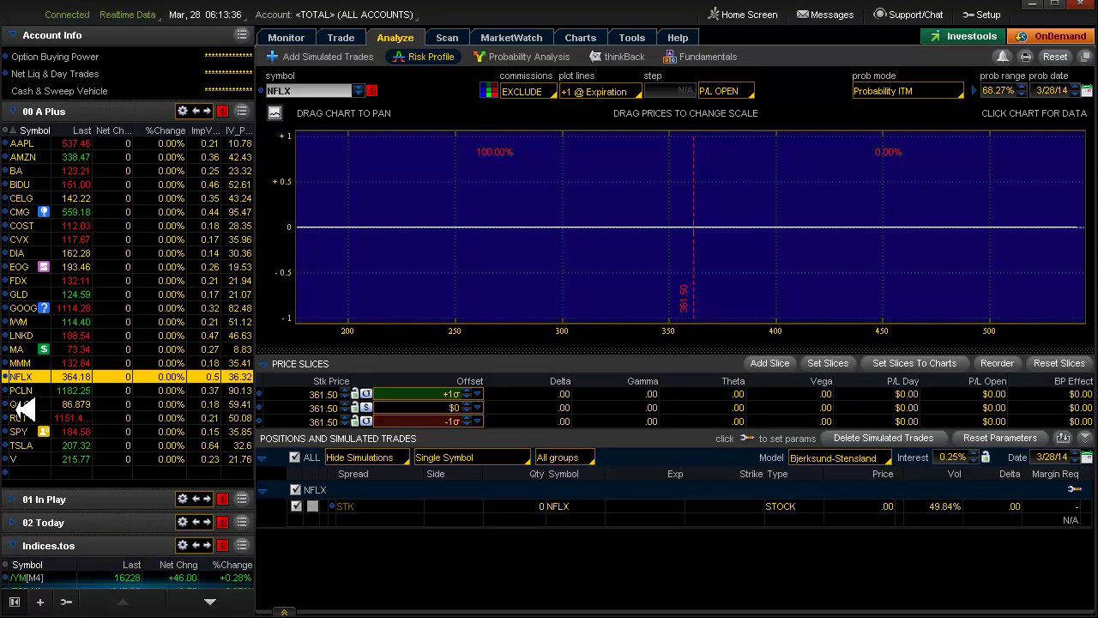
left_click(36, 389)
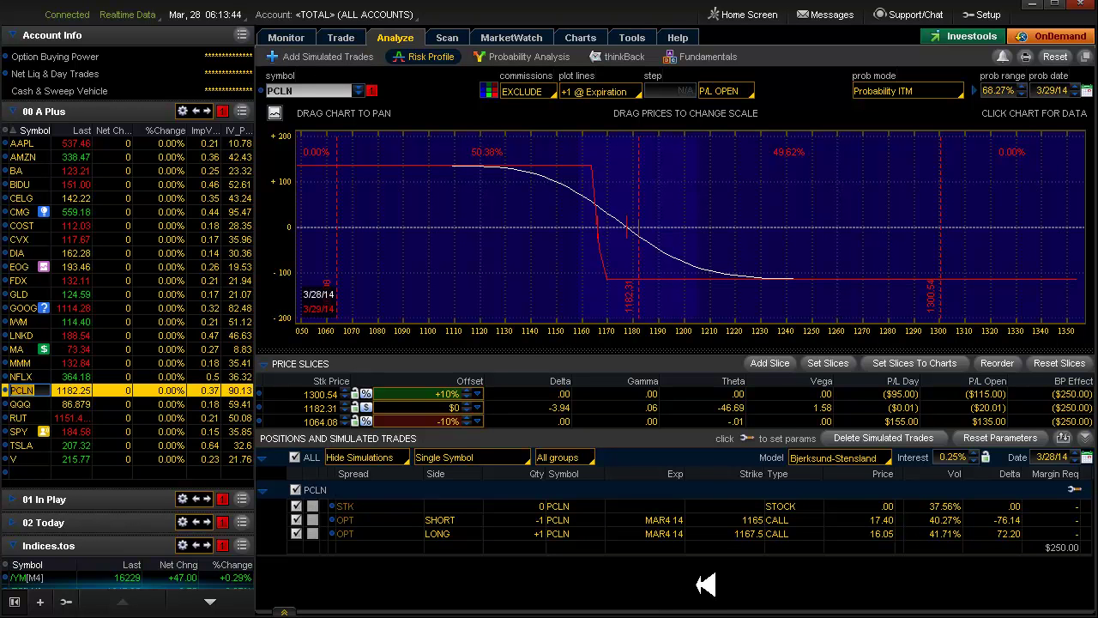
key("alt+Tab")
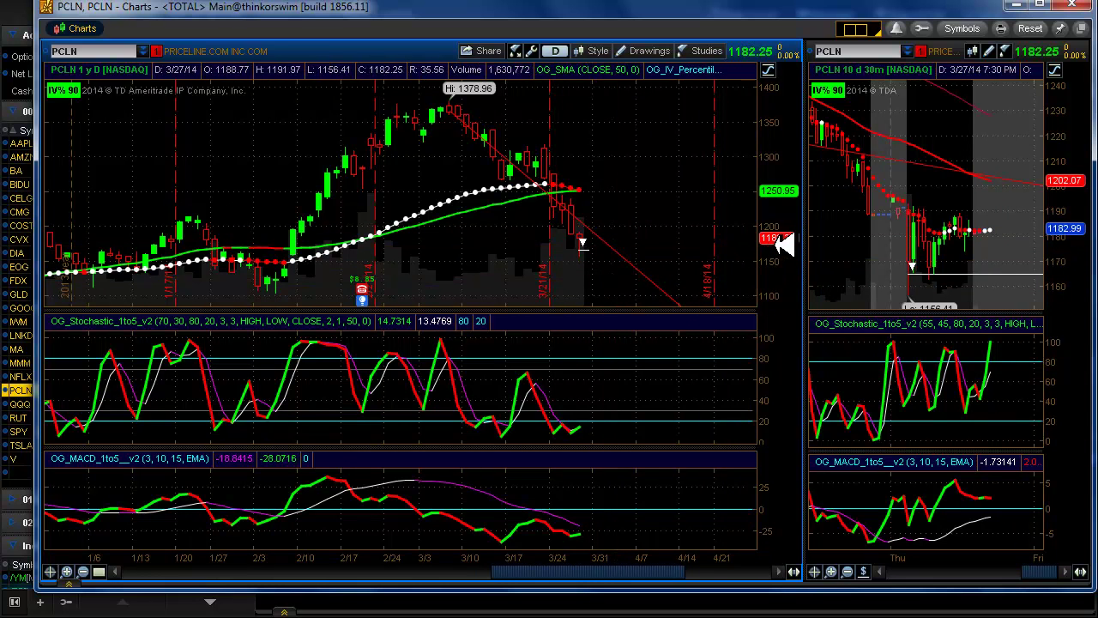
key("alt+Tab")
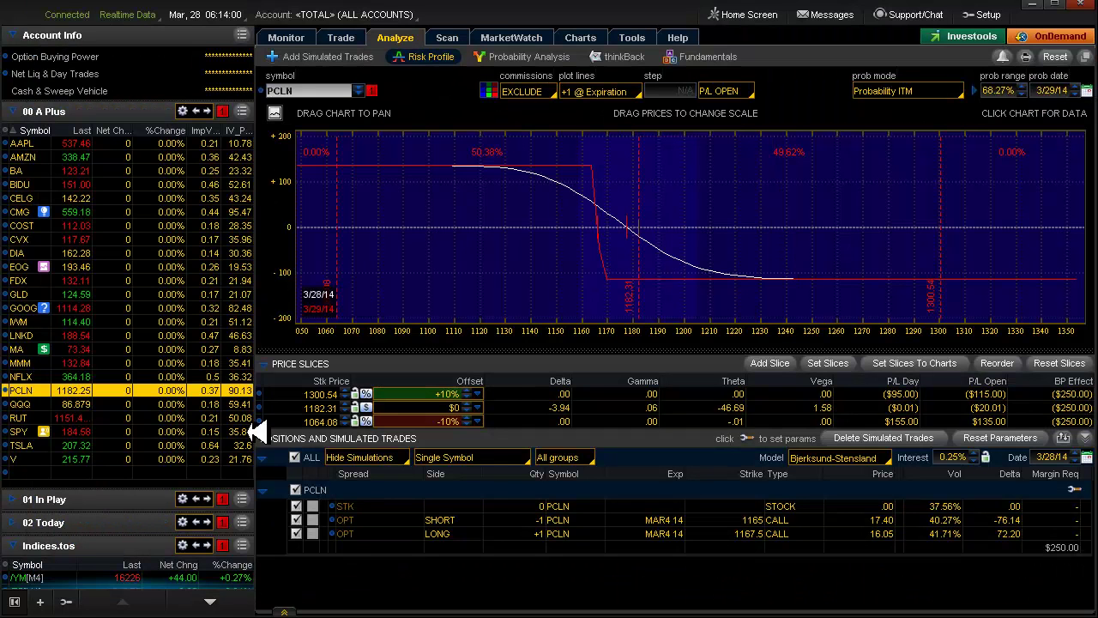
- Load QQQ and SPY from the 00 A Plus watchlist and review their daily and 30-minute charts
left_click(34, 404)
key("alt+Tab")
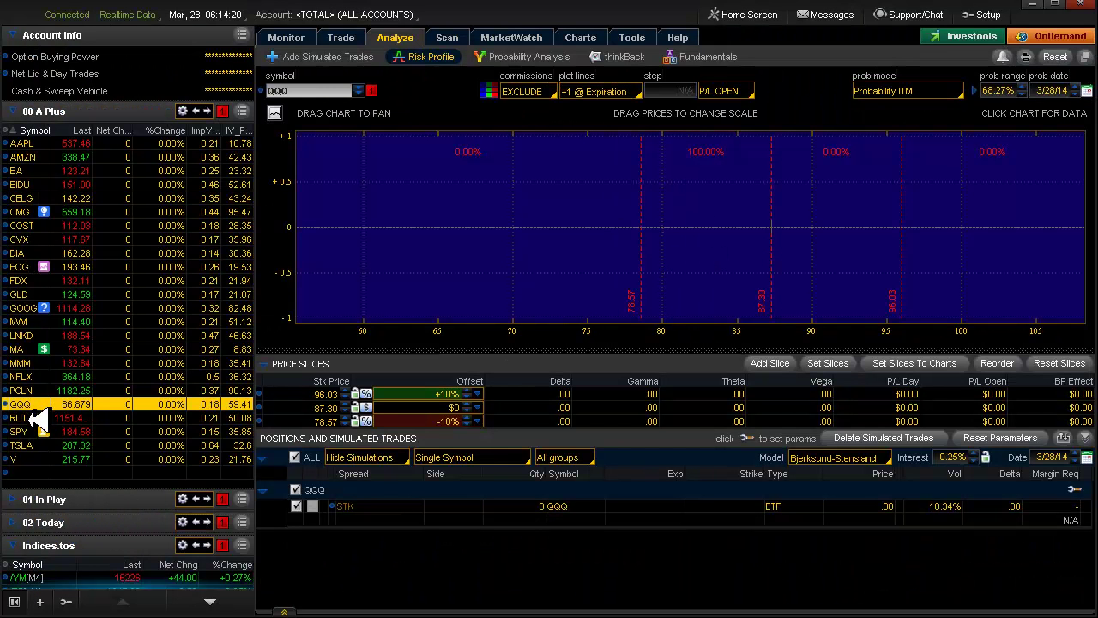
left_click(34, 444)
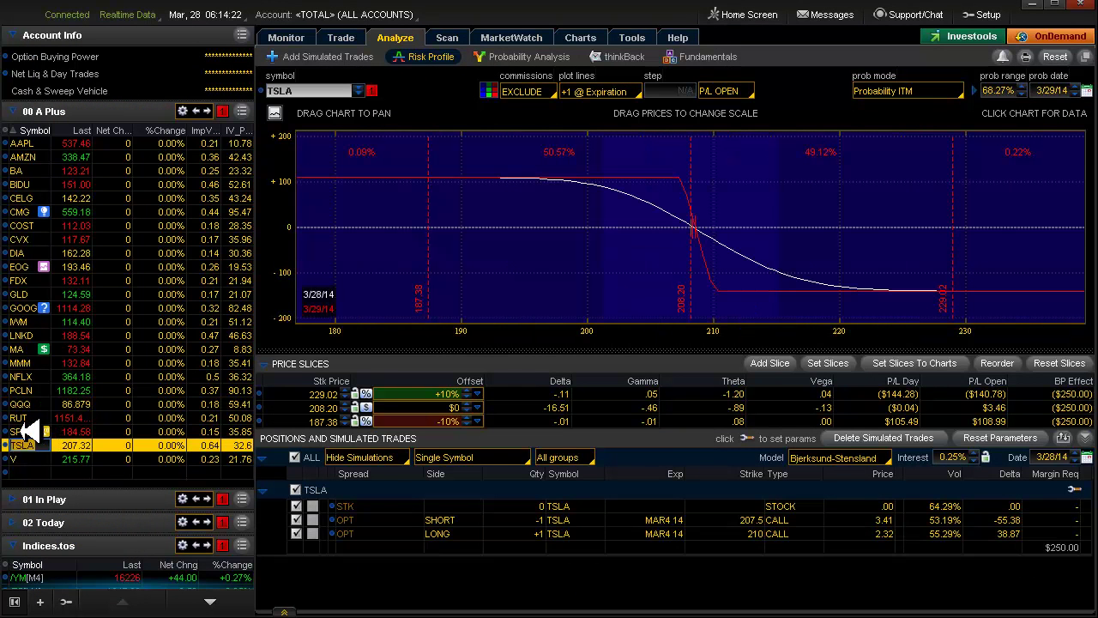
left_click(33, 432)
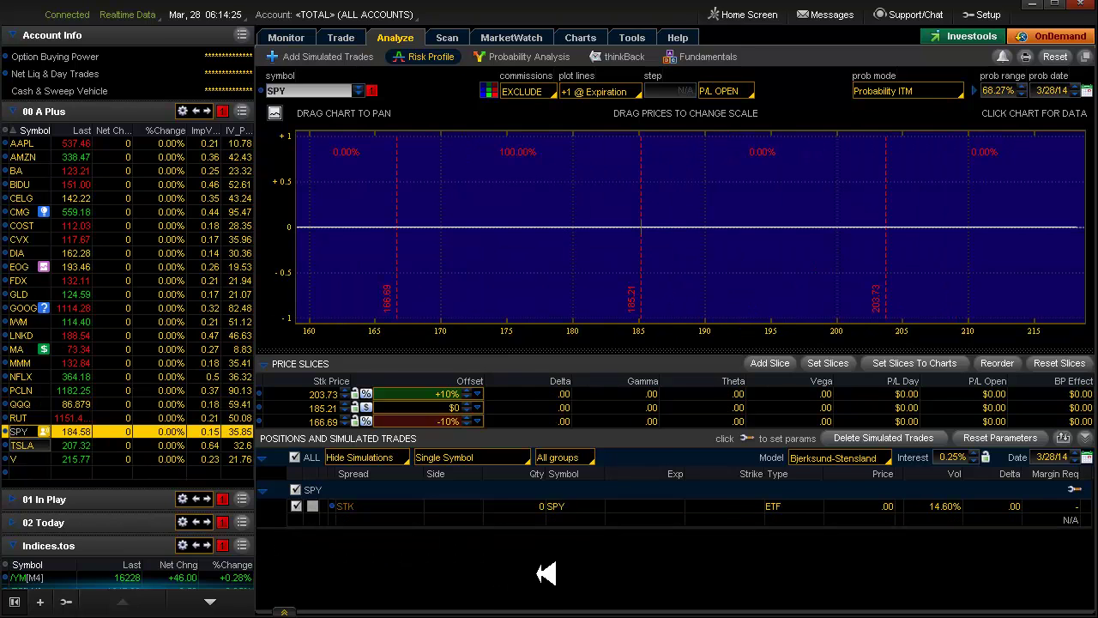
key("alt+Tab")
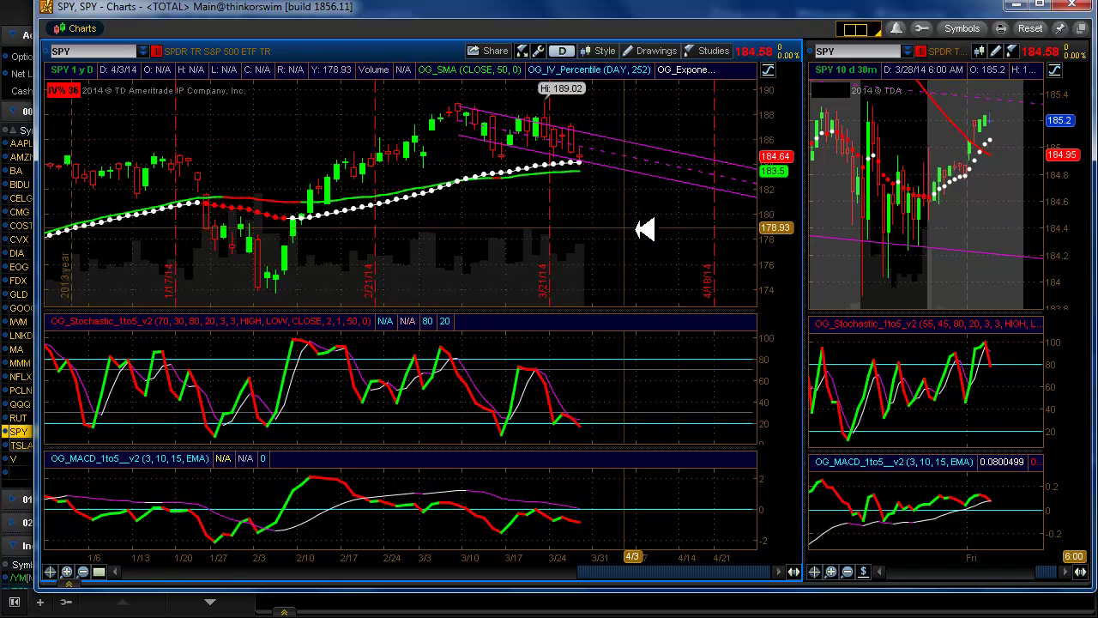
- Activate the magenta channel on the SPY daily chart and move its start anchor one bar later, to about March 10
right_click(696, 155)
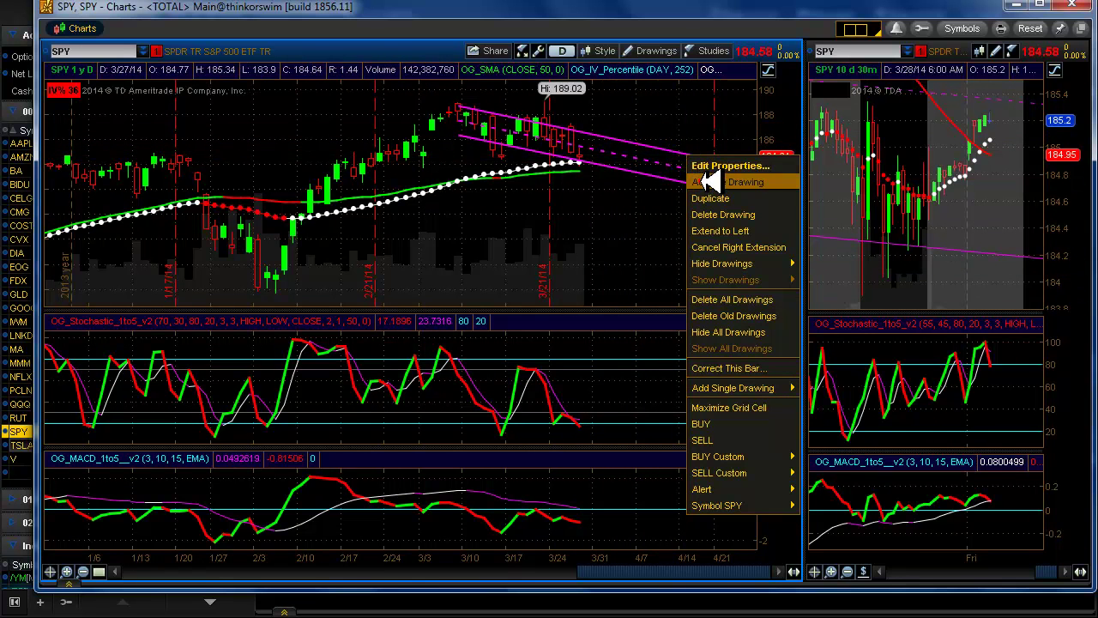
left_click(705, 181)
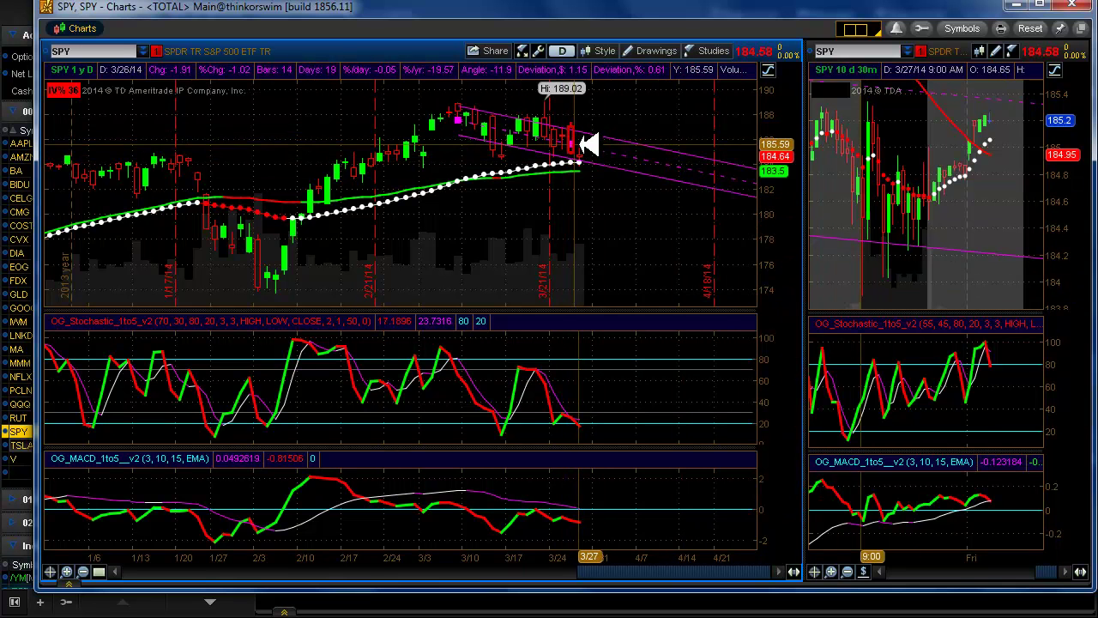
left_click(463, 117)
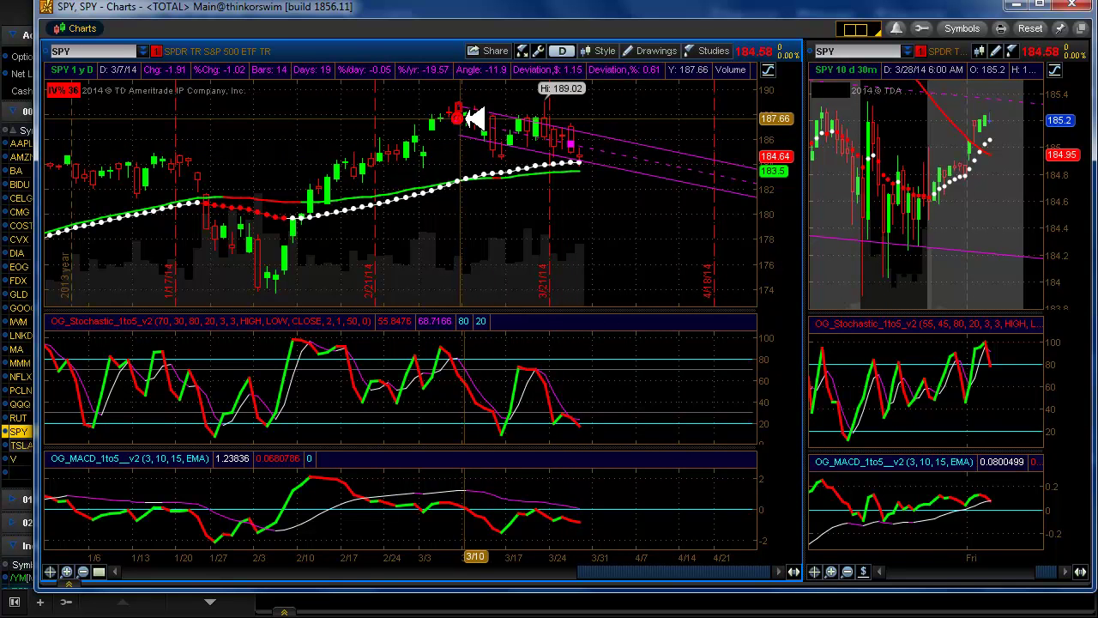
left_click_drag(475, 117, 478, 114)
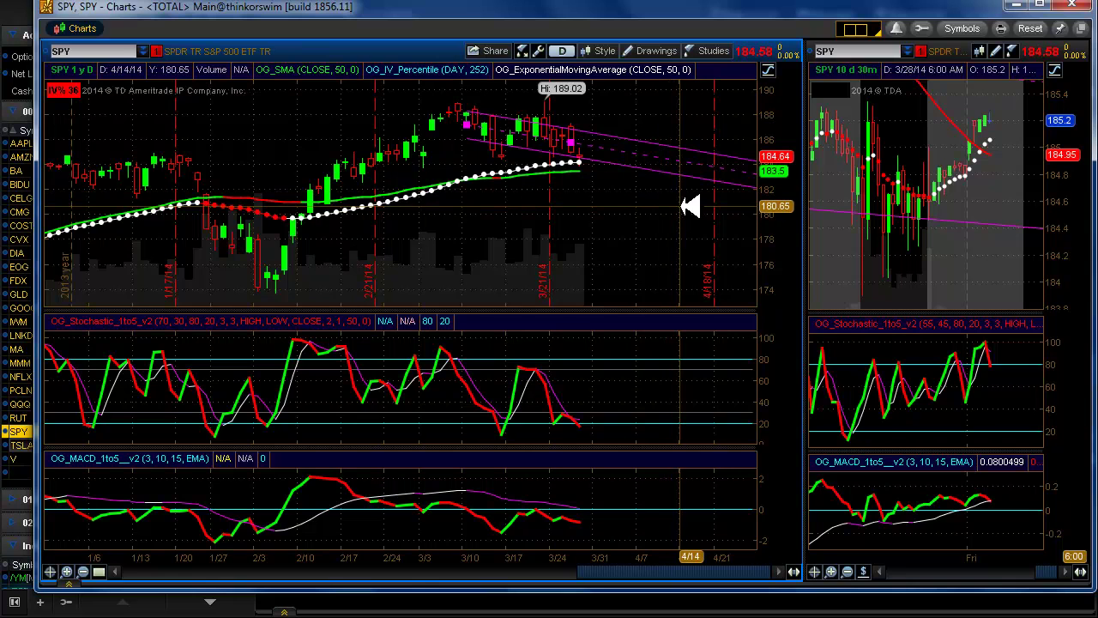
key("alt+Tab")
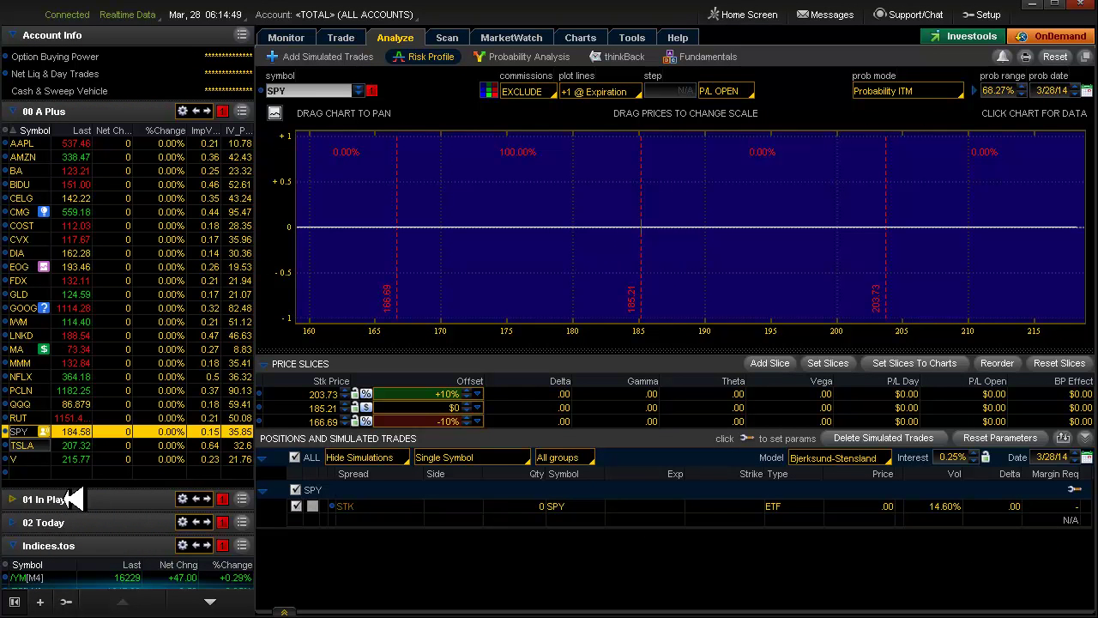
- Load TSLA from the 00 A Plus watchlist and review the risk profile of its MAR4 207.5/210 call spread against its charts
left_click(31, 459)
left_click(42, 444)
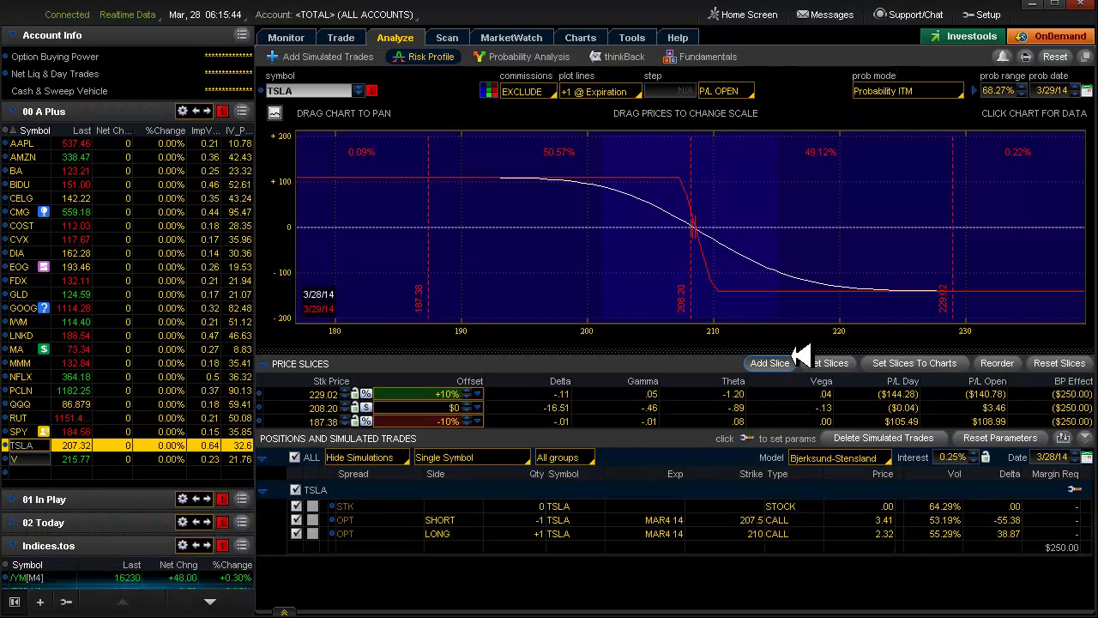
key("alt+Tab")
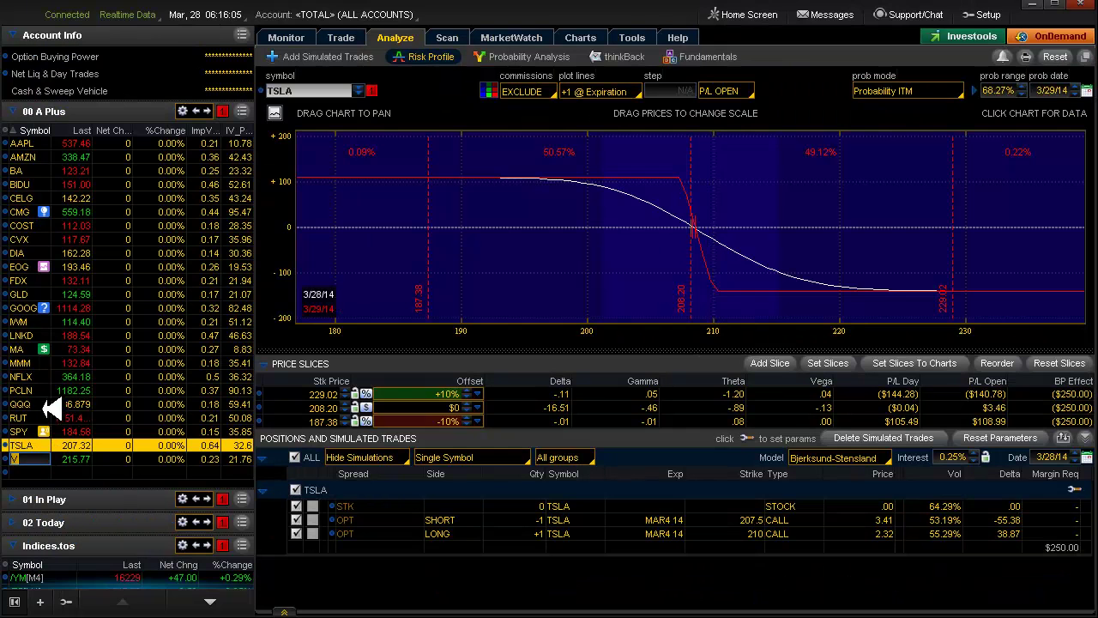
- Load V in the charts and shift the magenta channel on its daily chart one bar later, with its end anchor at 3/27
left_click(50, 405)
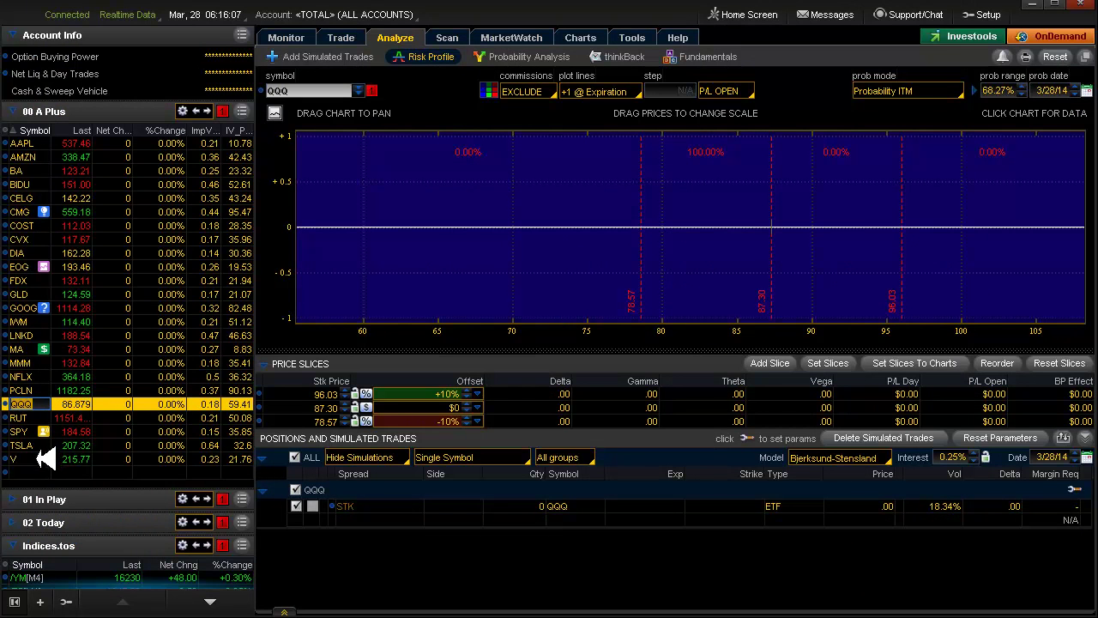
left_click(20, 459)
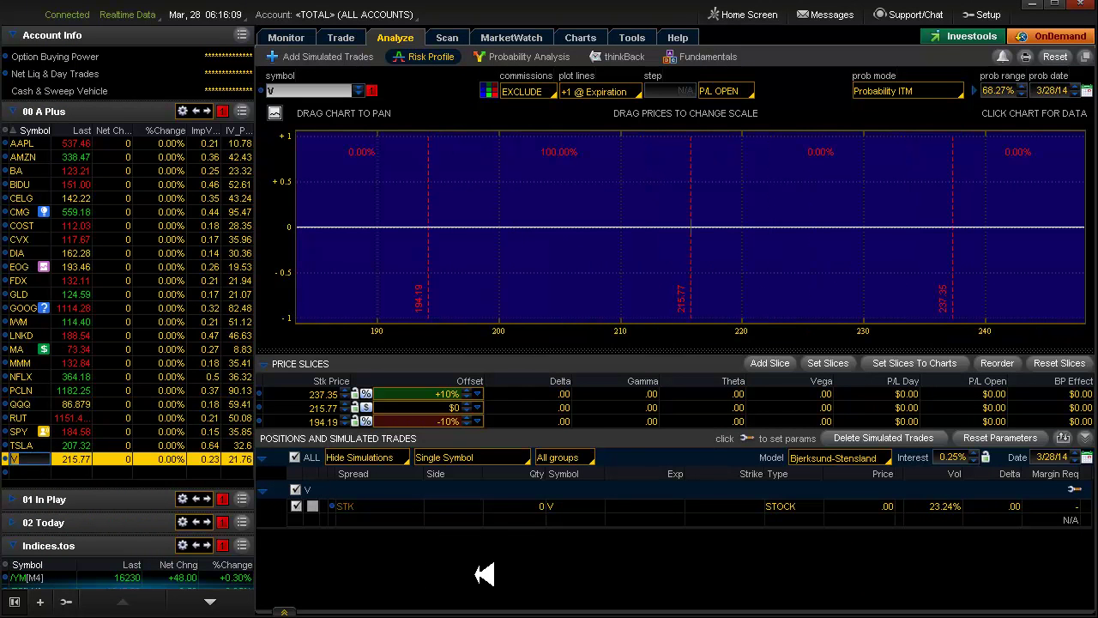
key("alt+Tab")
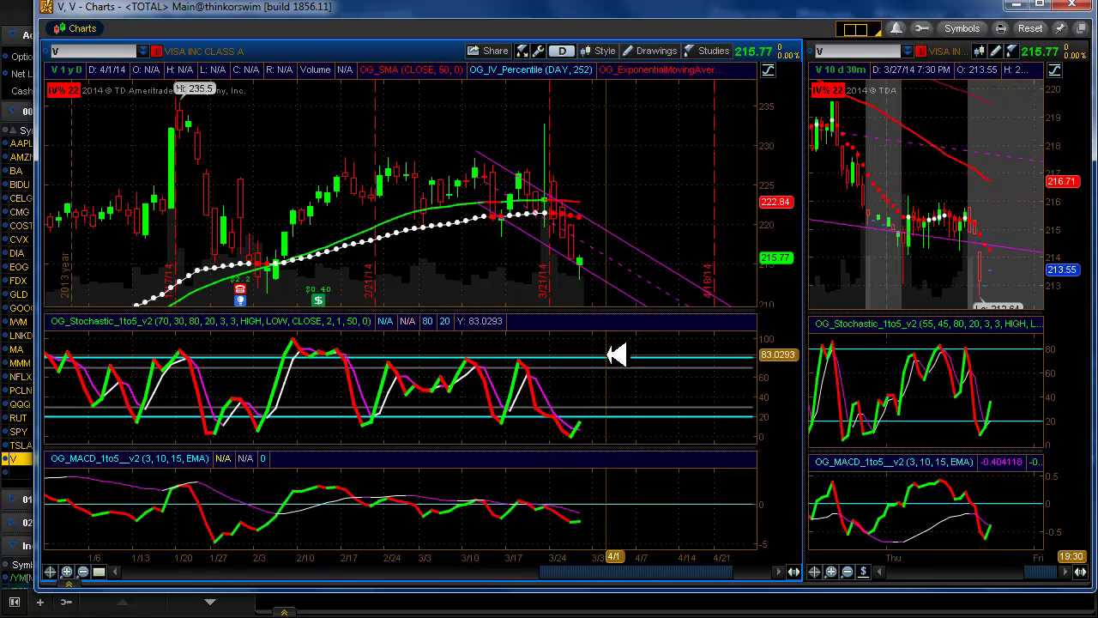
right_click(533, 186)
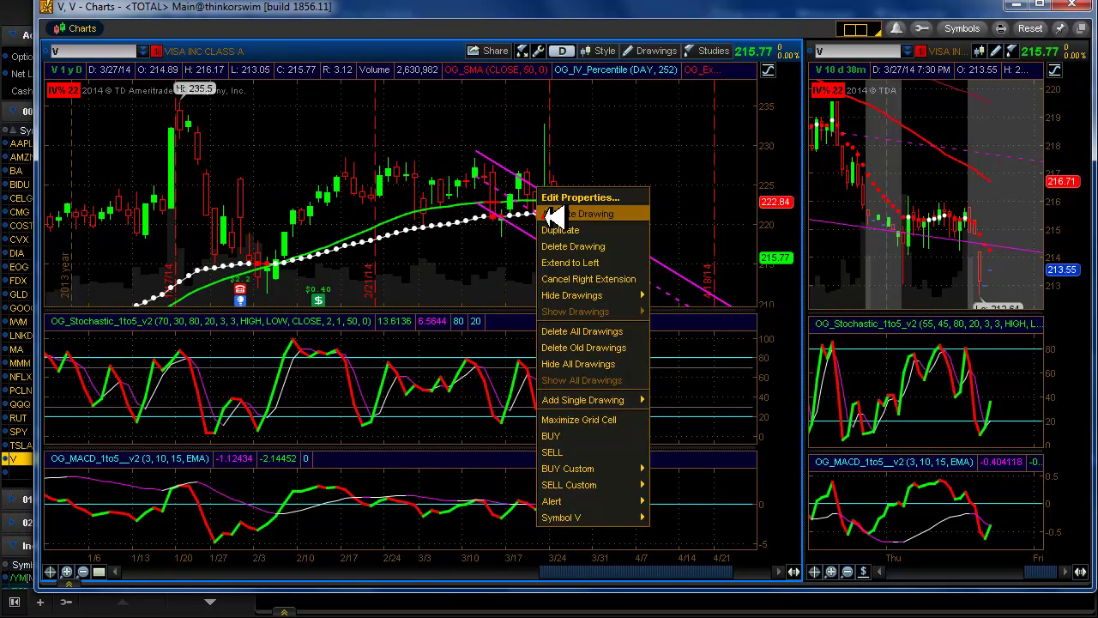
left_click(545, 214)
mouse_move(546, 214)
left_mouse_down()
mouse_move(490, 177)
mouse_move(583, 282)
mouse_move(583, 235)
mouse_move(597, 237)
left_mouse_up()
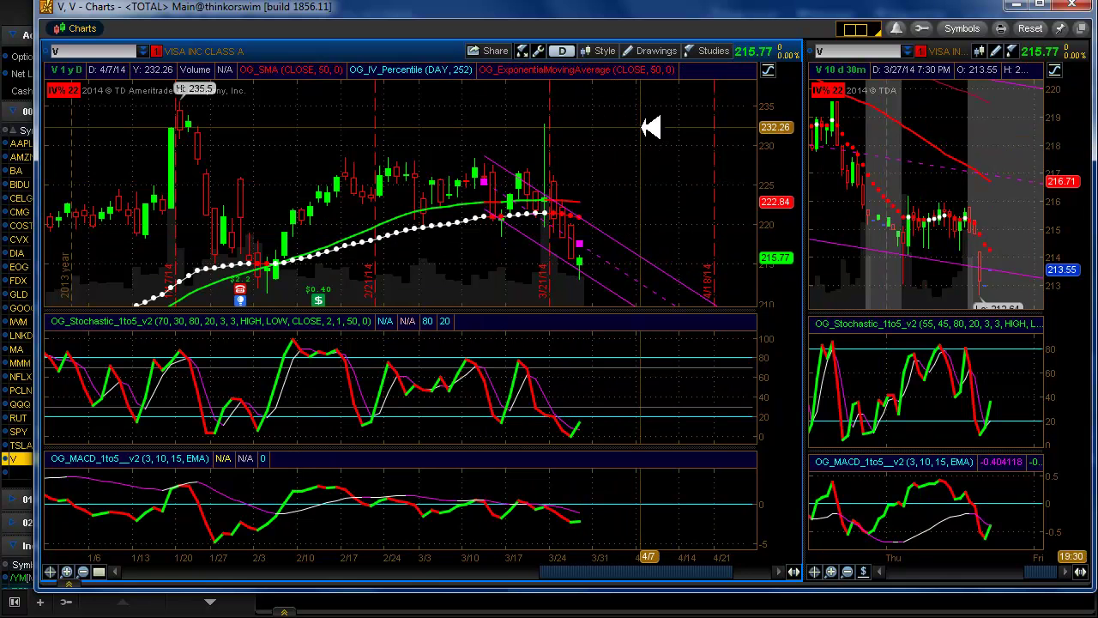
left_click(649, 129)
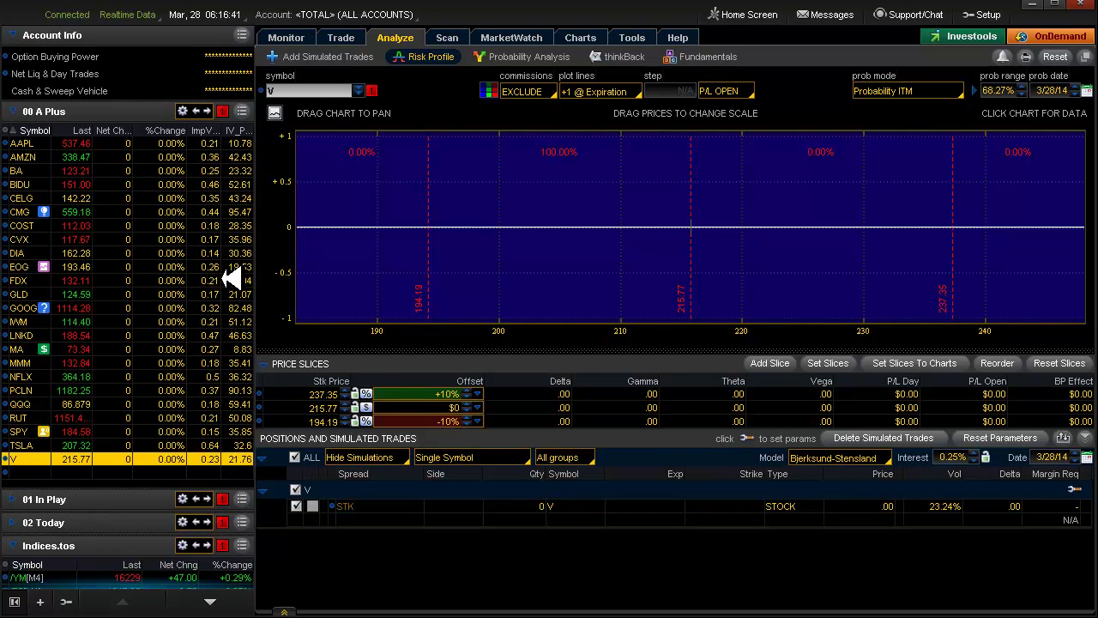
- Display the MarketWatch quotes for the 01 In Play watchlist
left_click(518, 37)
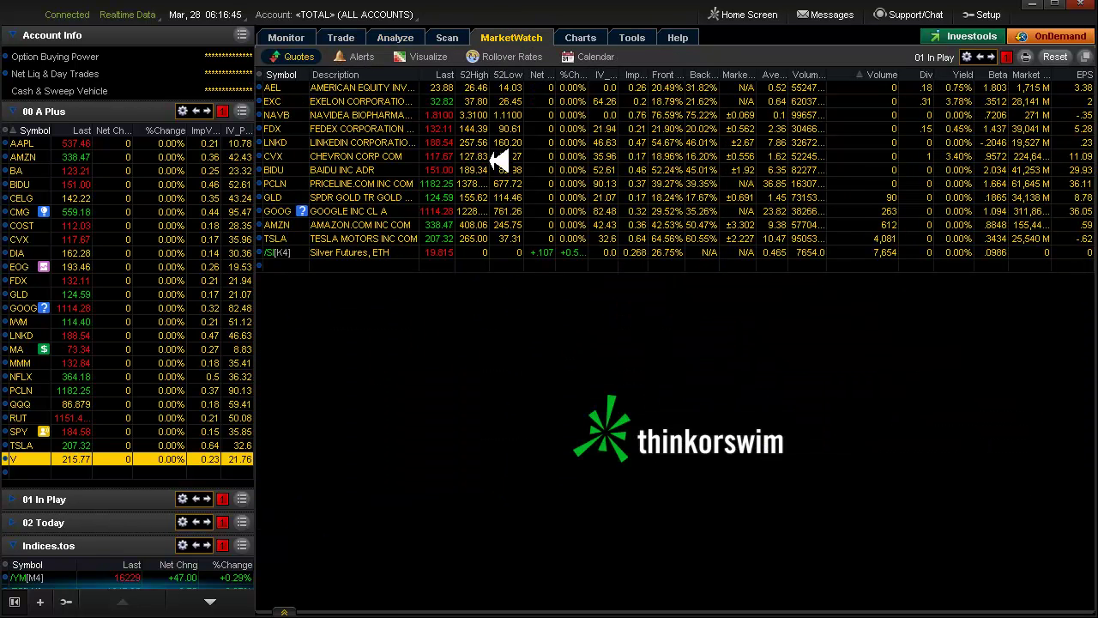